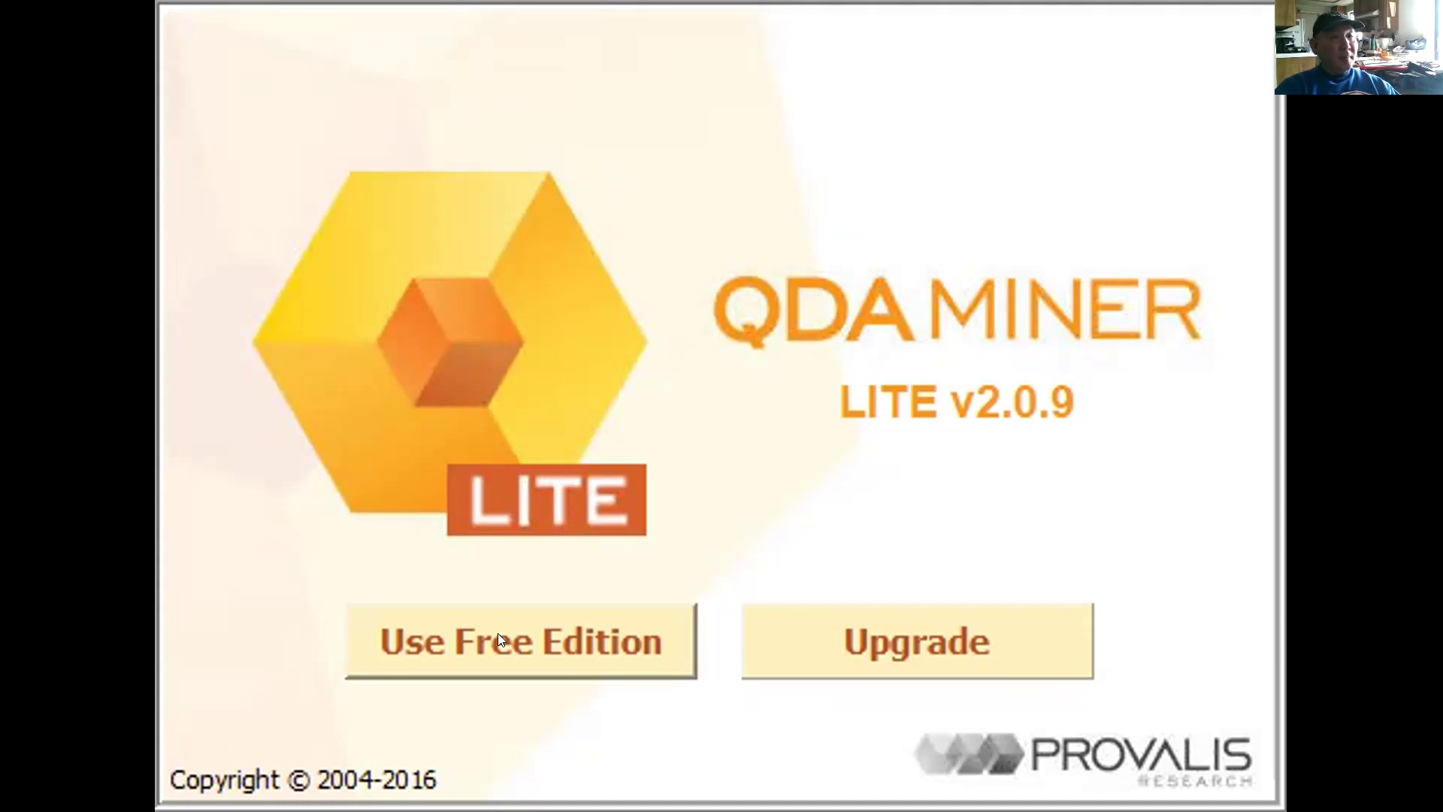
Start the free edition and begin a new project from the startup dialog
left_click(498, 633)
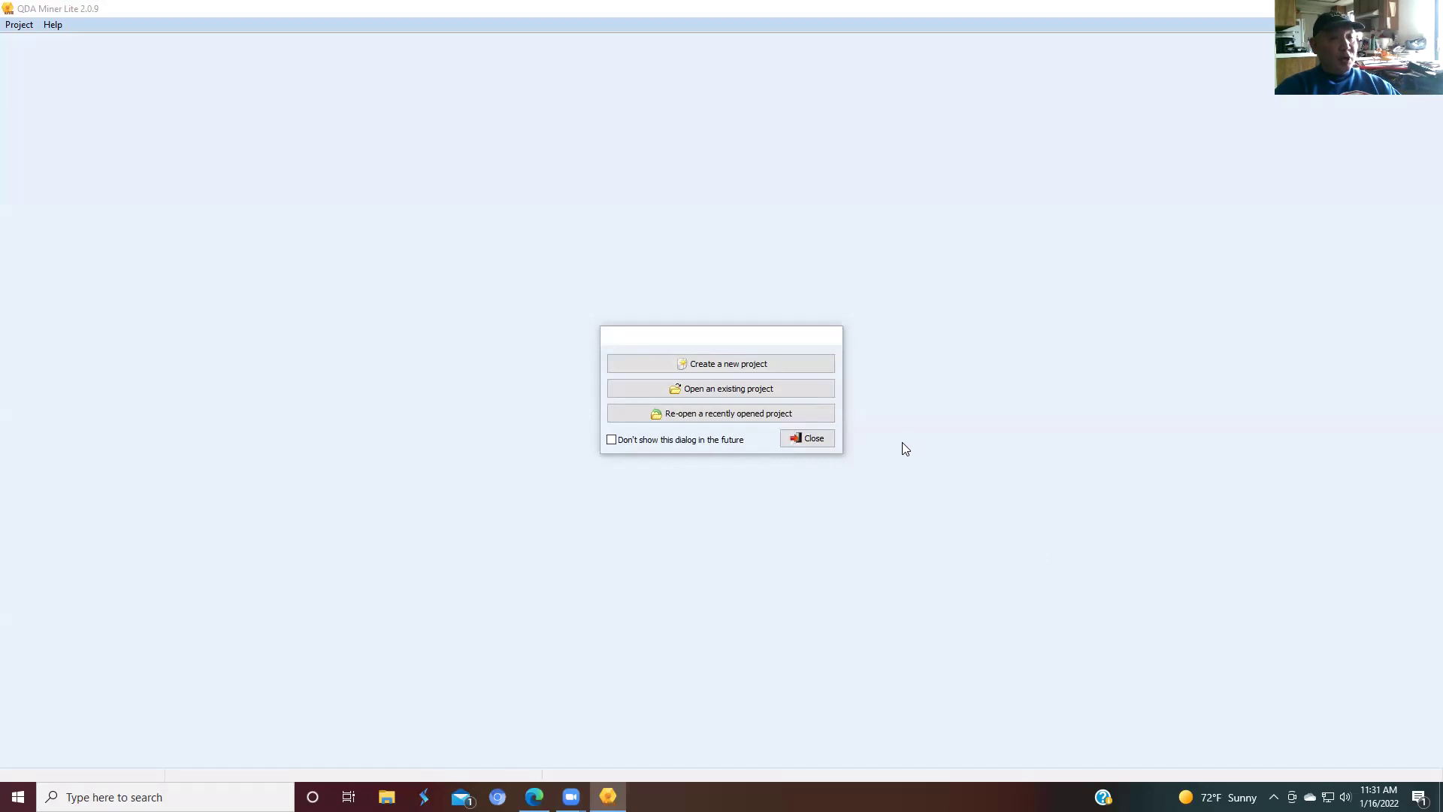
left_click(728, 366)
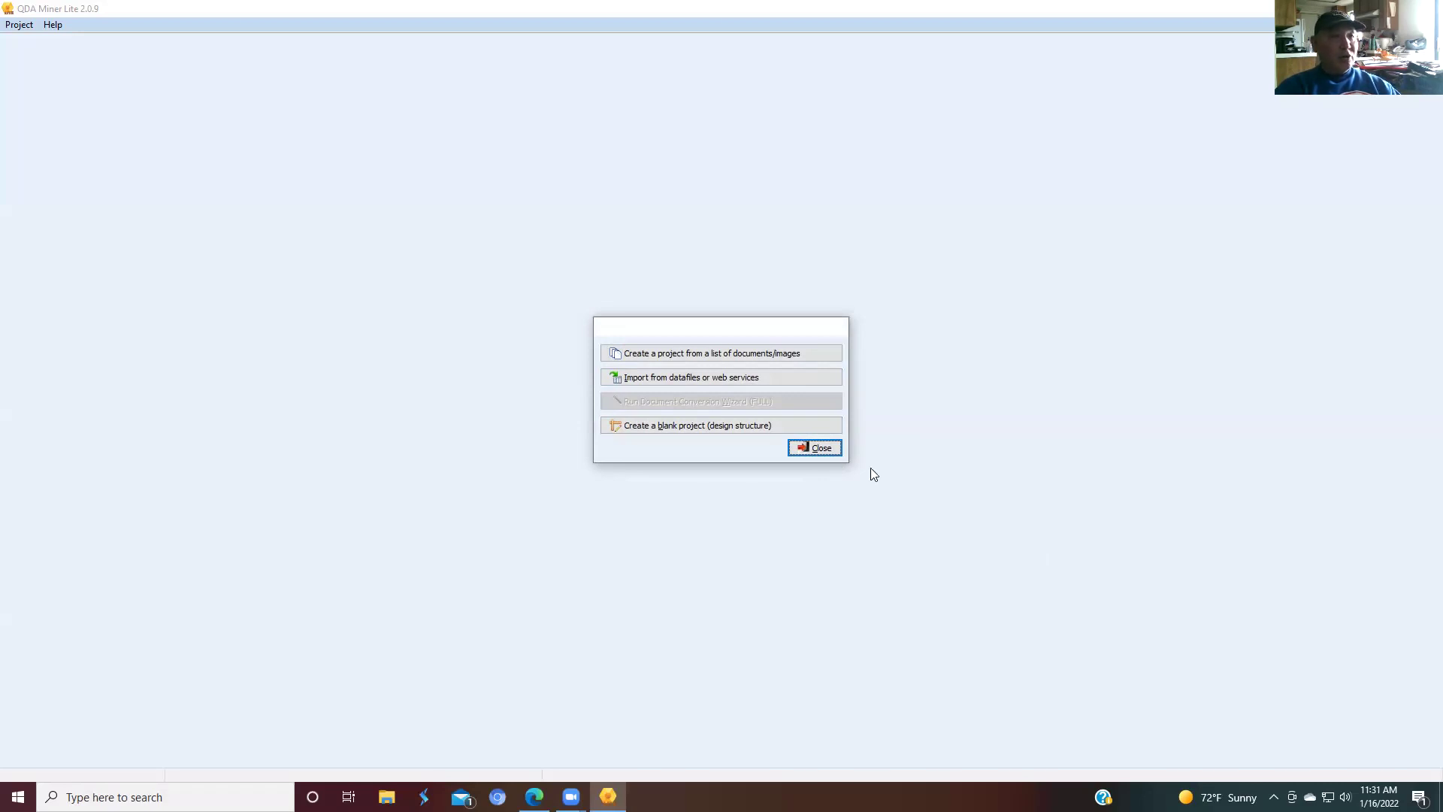
Choose to build the project from a list of documents and browse USB Drive (F:)
left_click(719, 358)
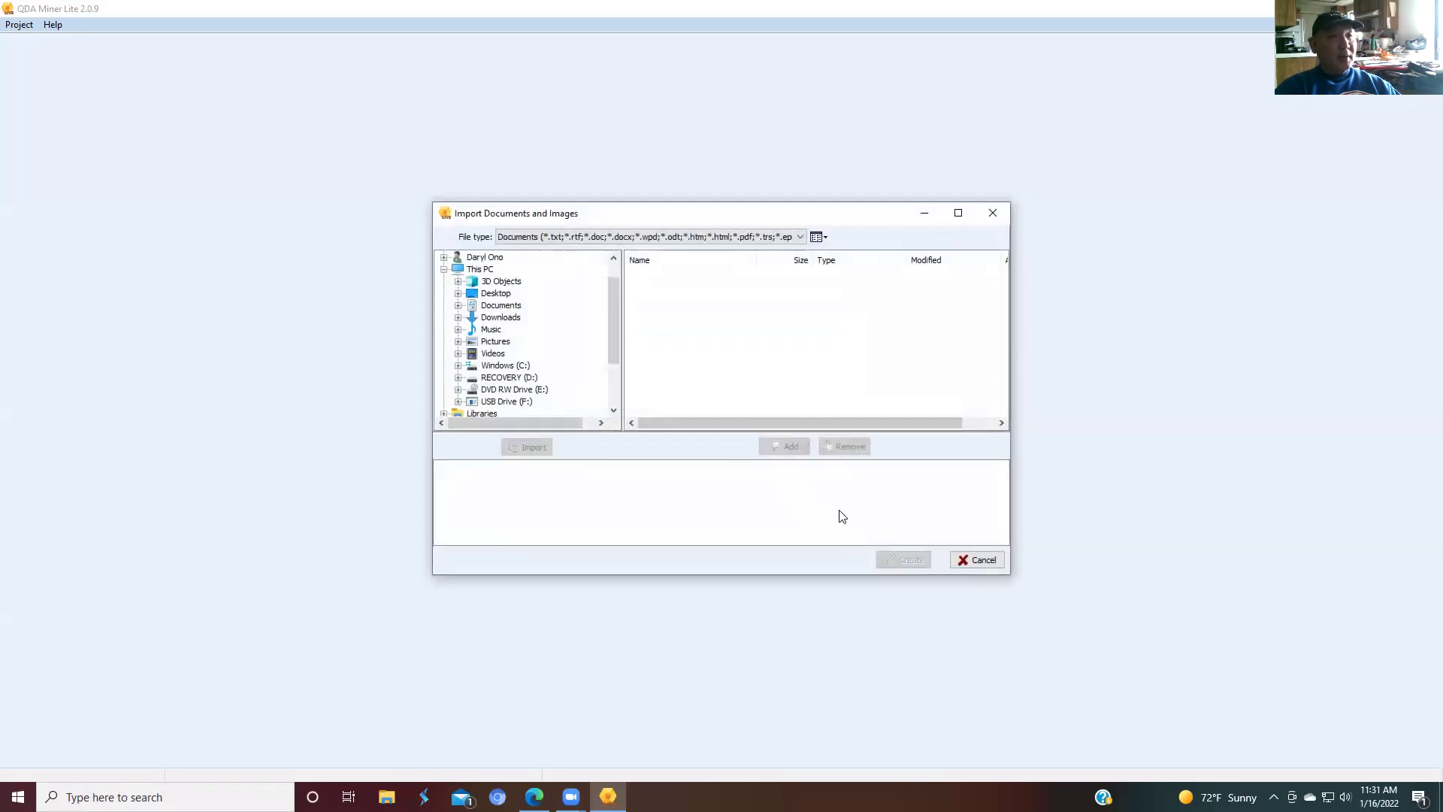
left_click(519, 402)
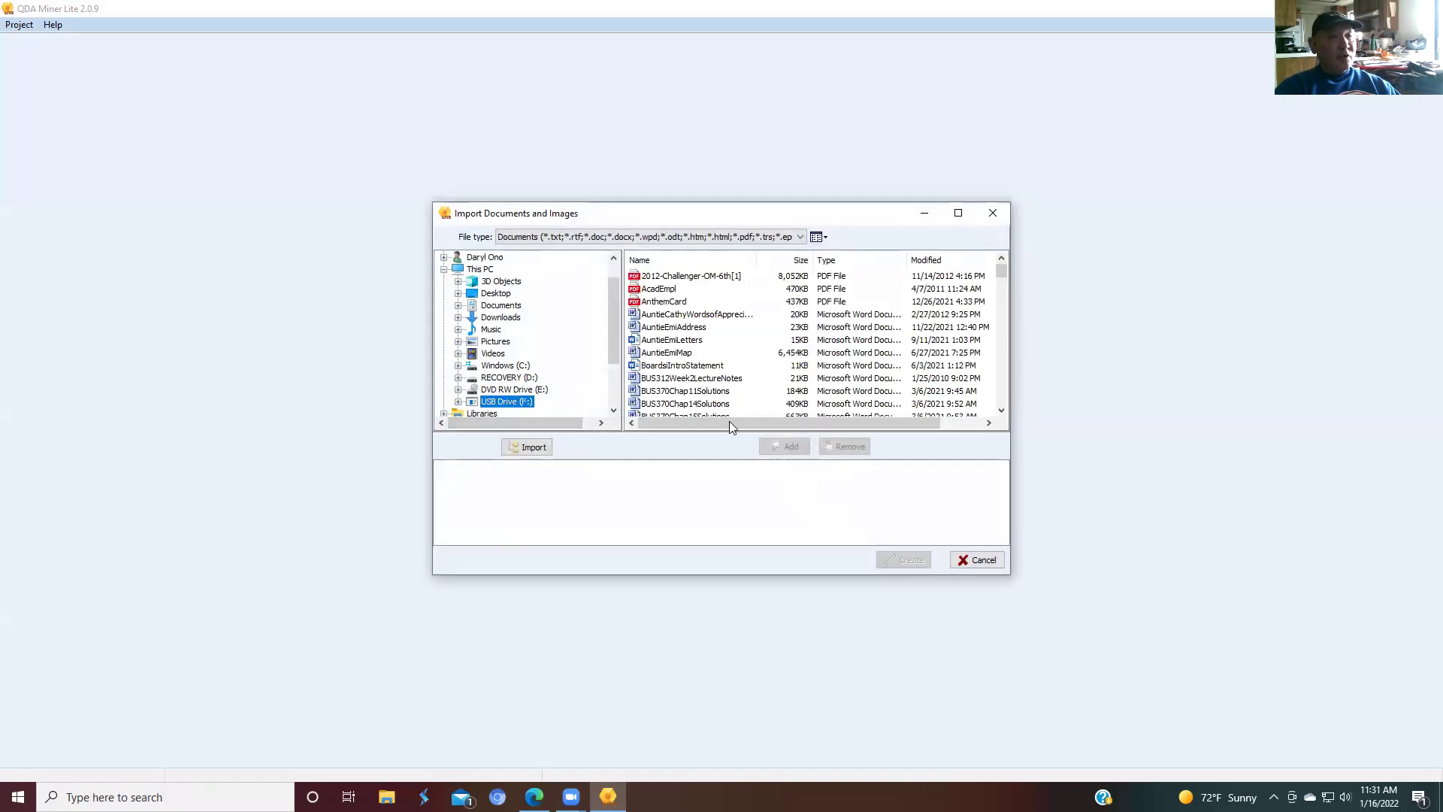
left_click_drag(999, 272, 999, 382)
Preview PantheraTestforQDAMiner.docx in Word, then add it to the import list
left_click(693, 278)
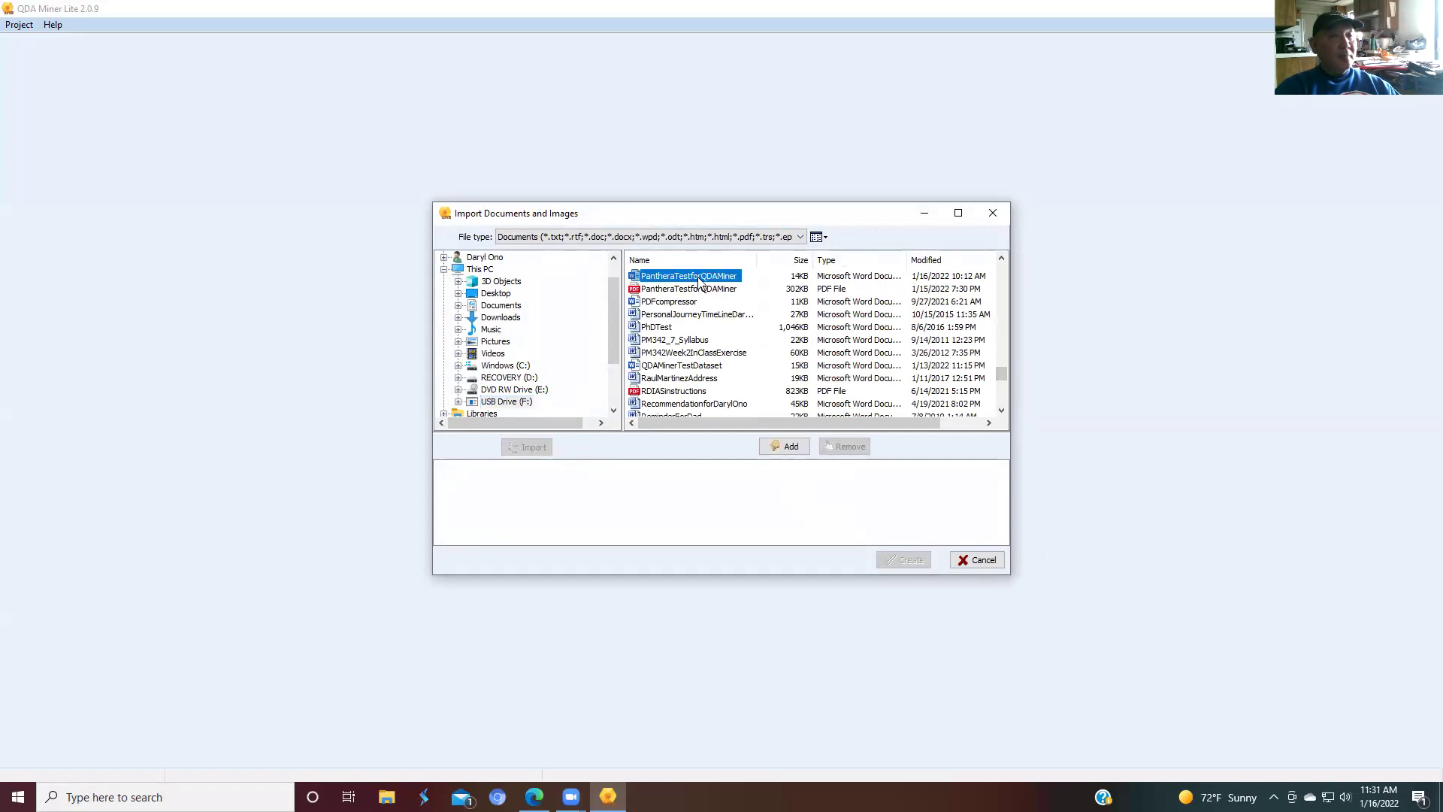
double_click(699, 278)
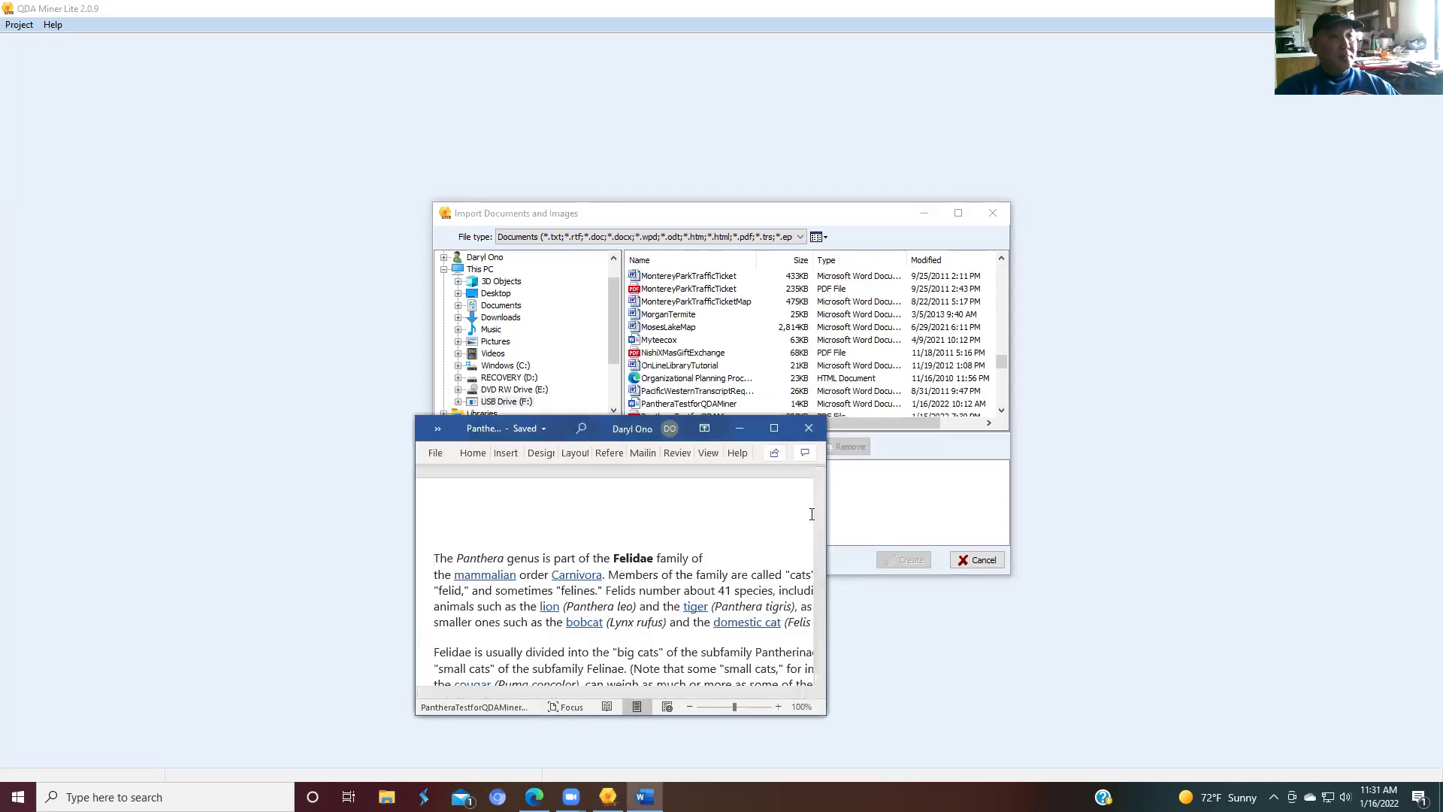
left_click(774, 430)
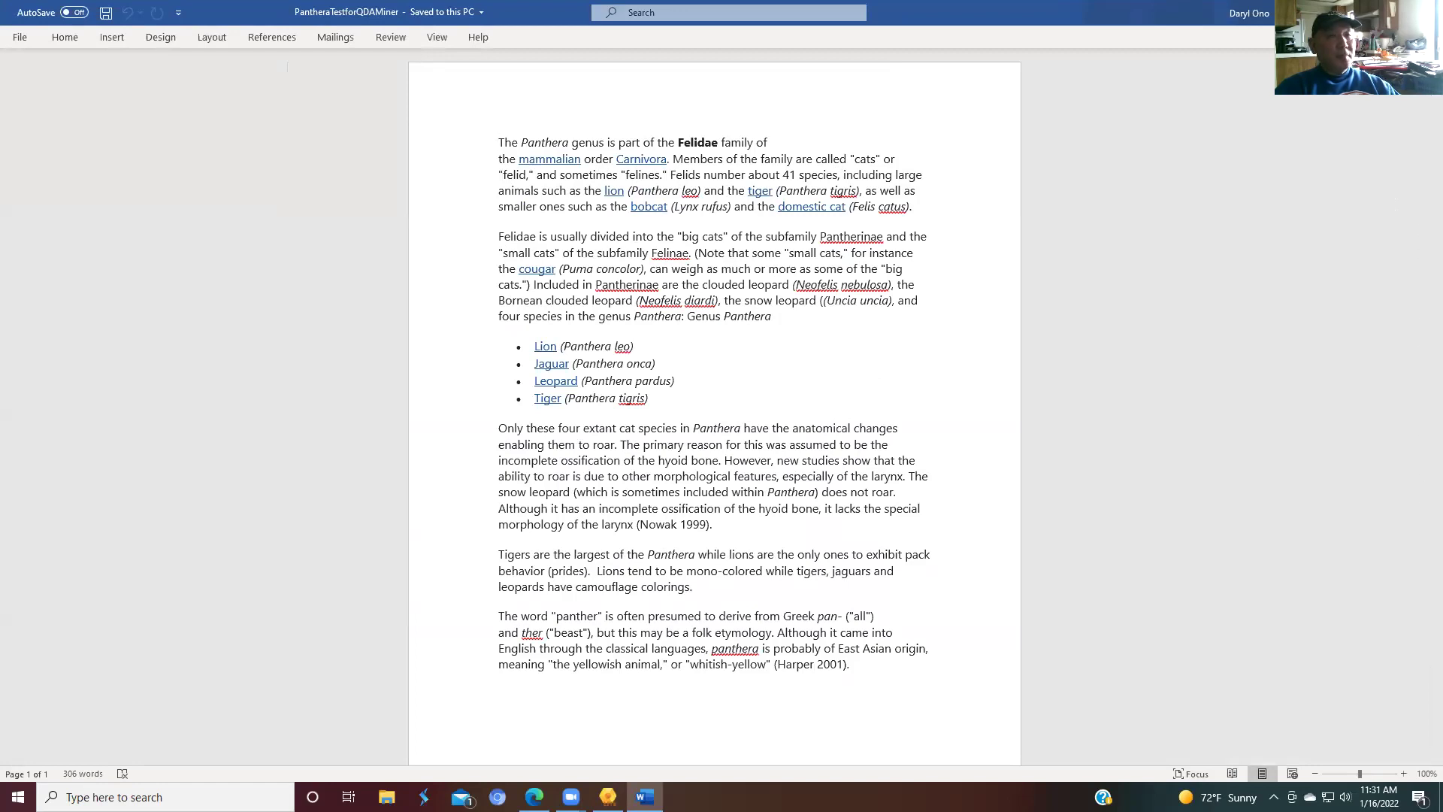
left_click(1353, 12)
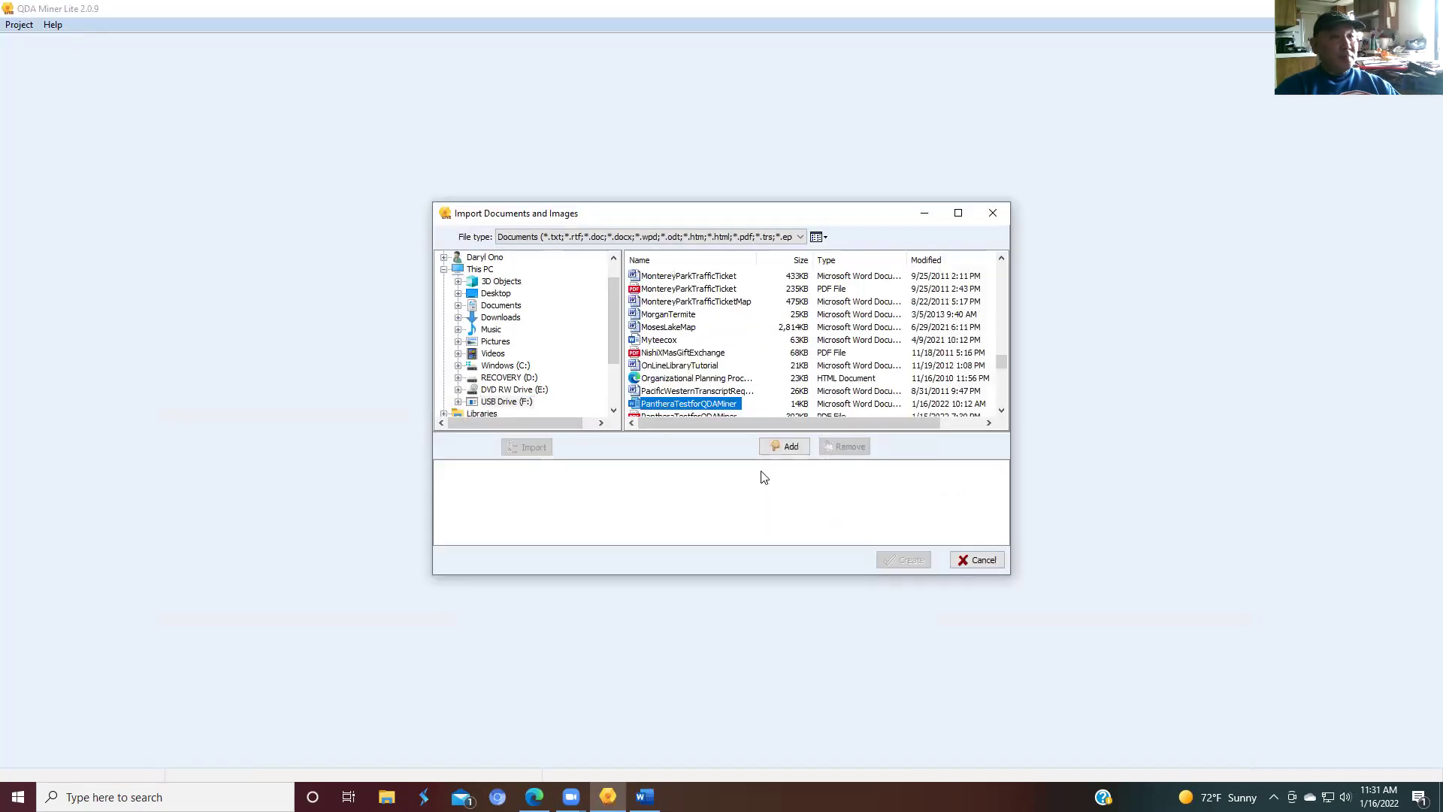
left_click(782, 451)
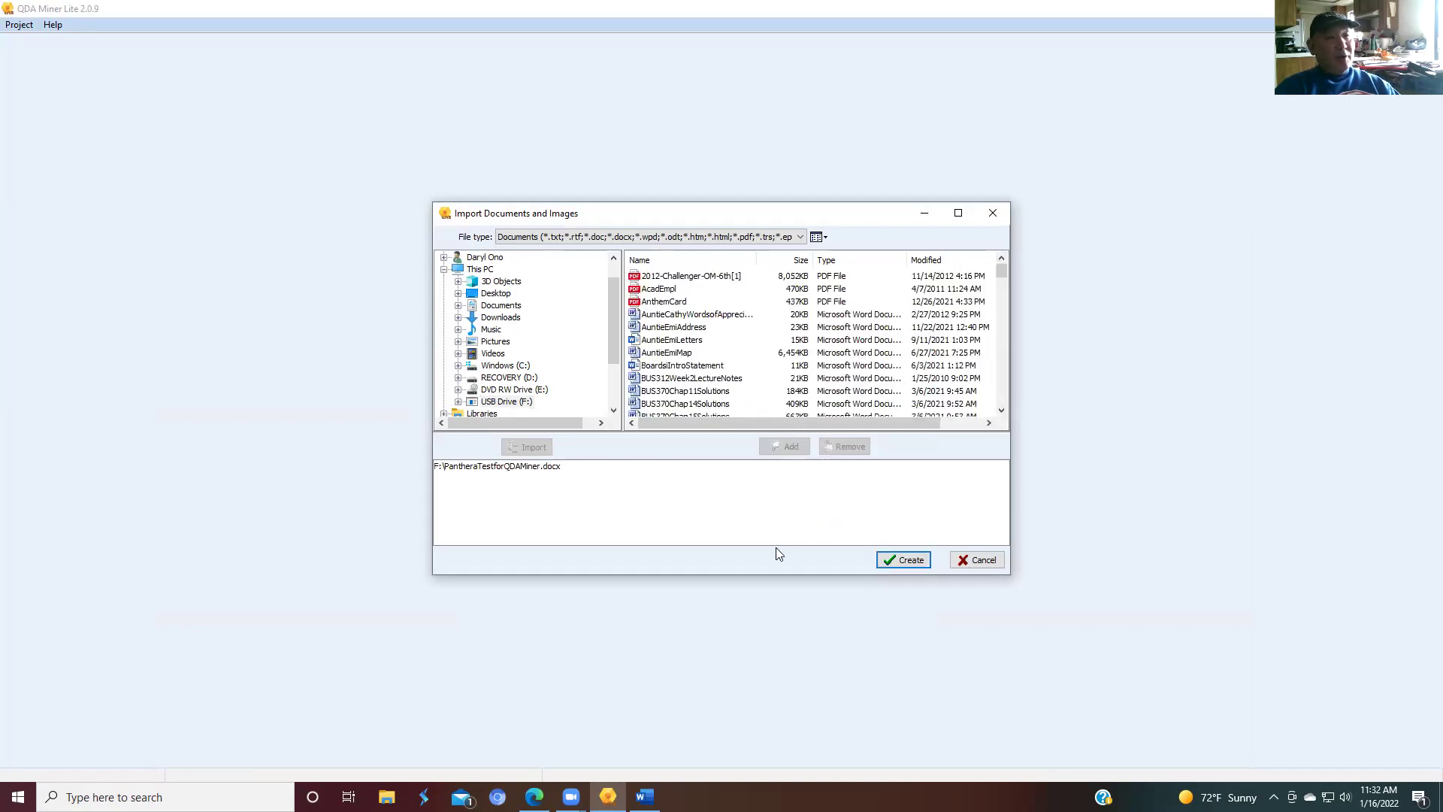
left_click(541, 468)
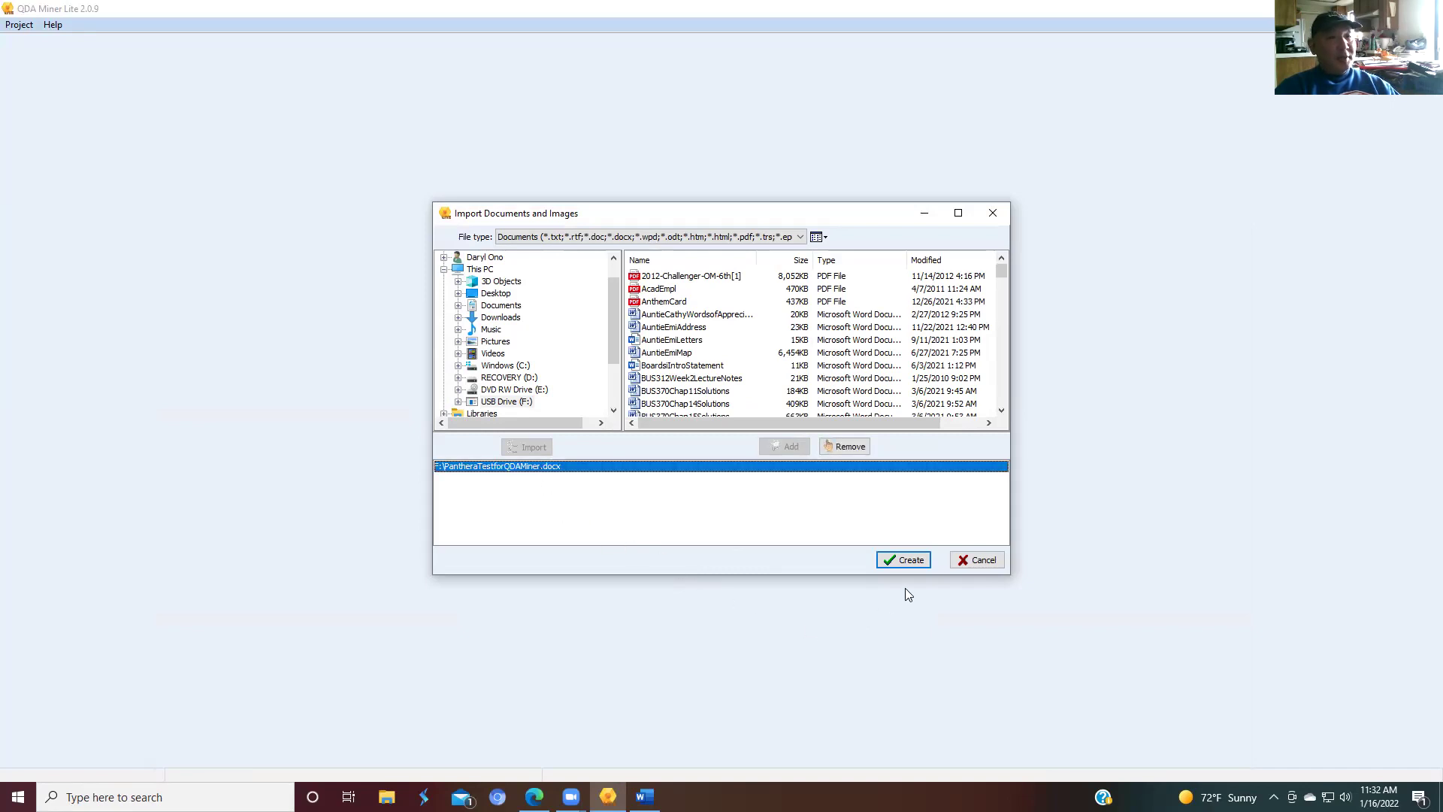
Create the project from the queued Panthera file to reach the importation options
left_click(905, 563)
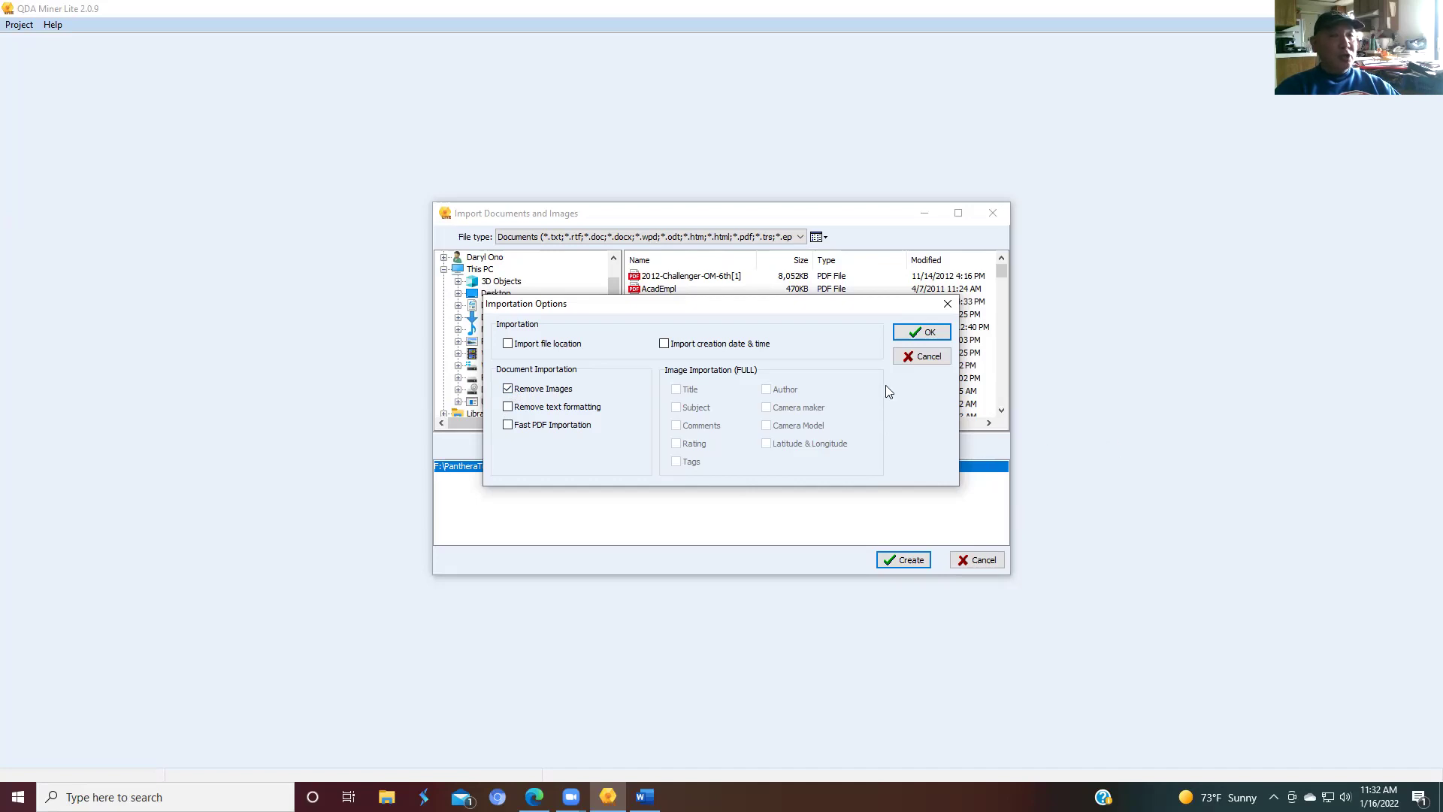
Accept the import options and save the project as QDAPanthera.qdp, replacing the existing file
left_click(928, 334)
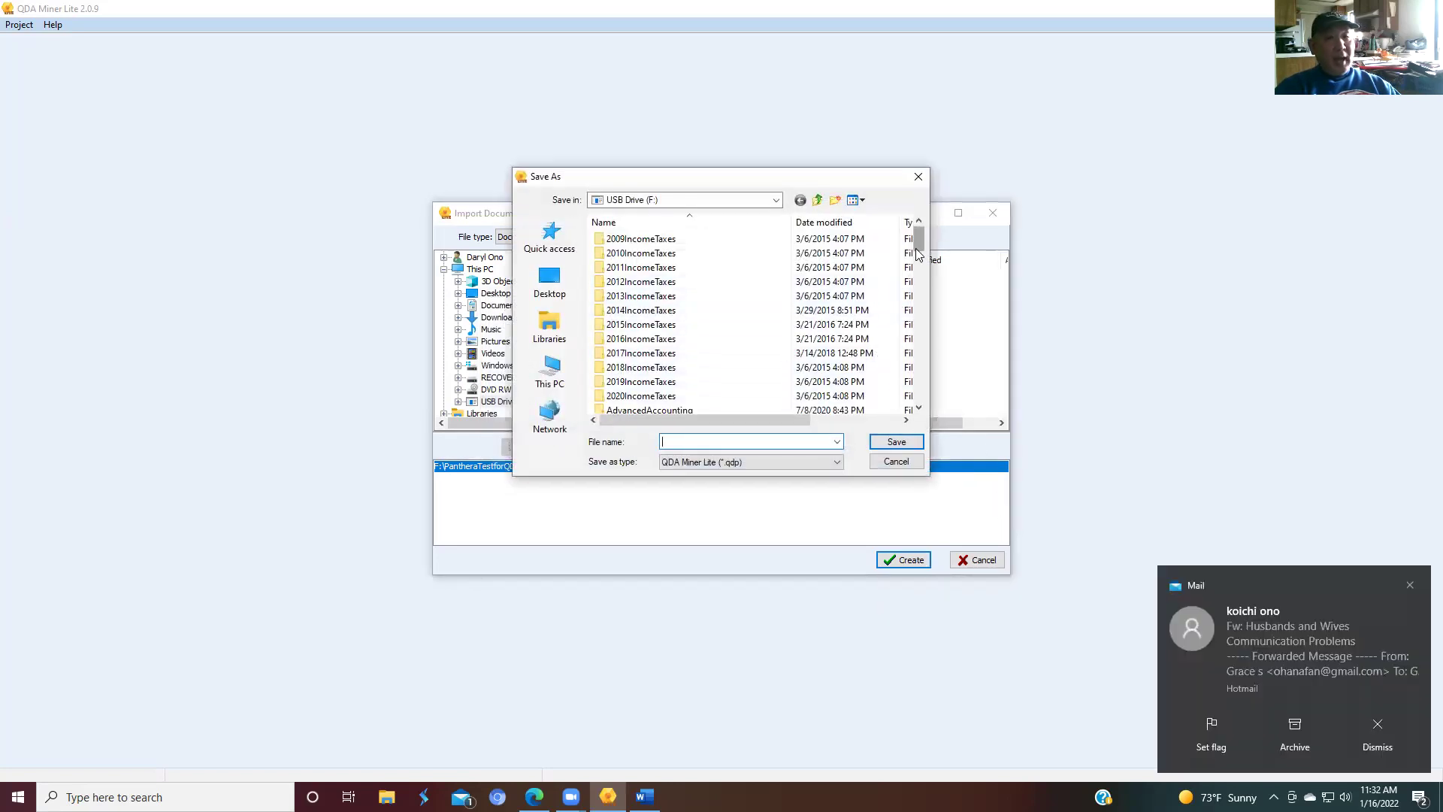
left_click(1408, 588)
left_click_drag(920, 234, 913, 397)
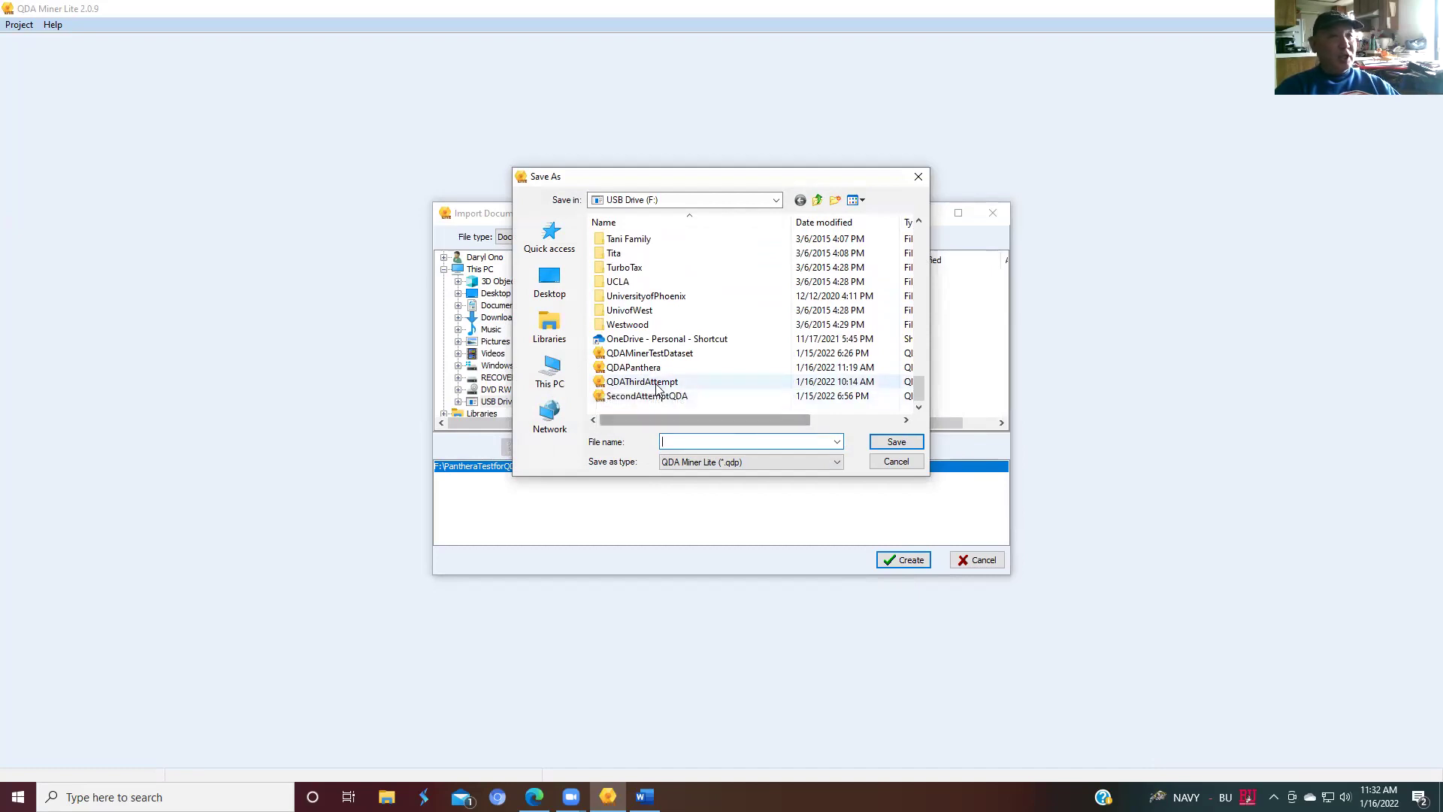
left_click(633, 369)
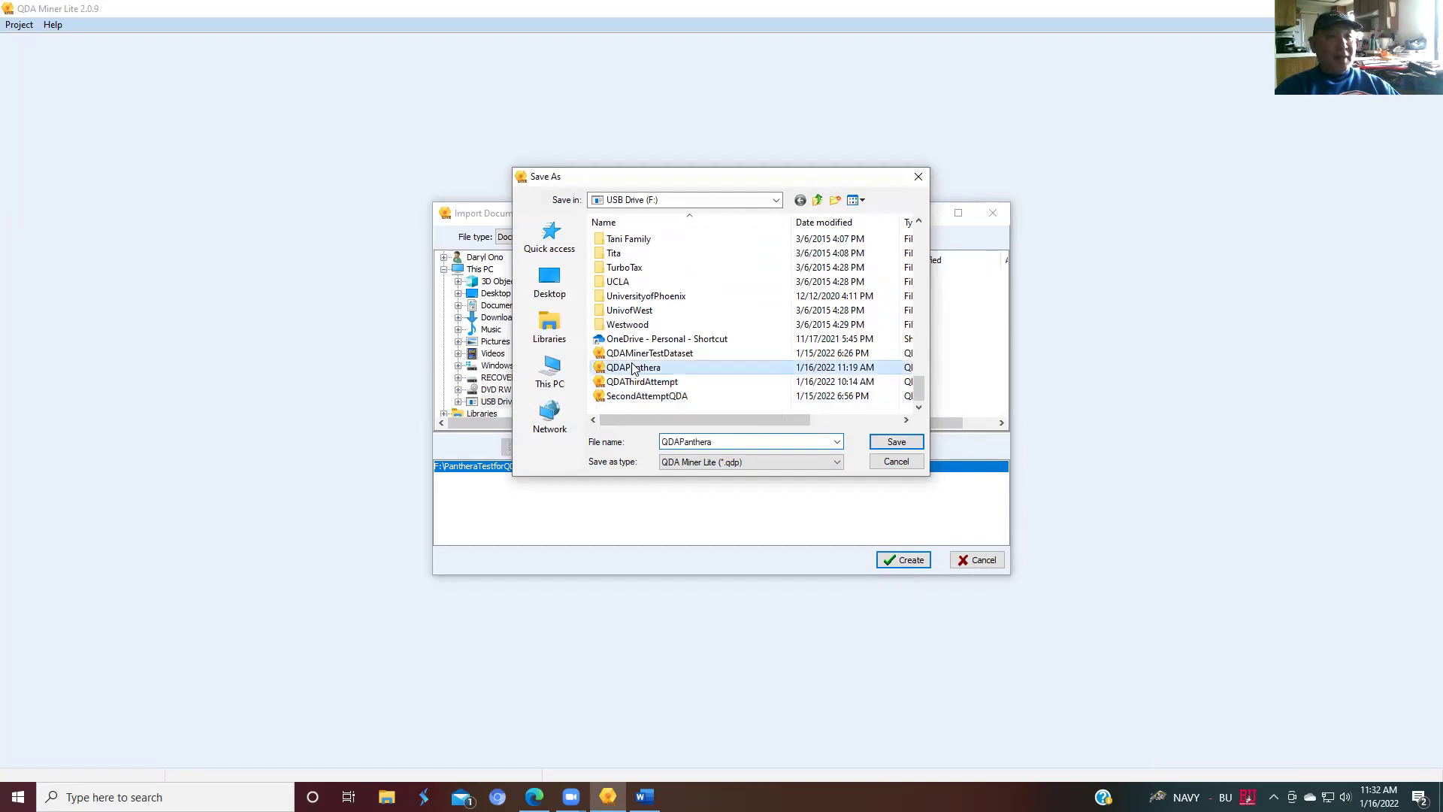
left_click(897, 442)
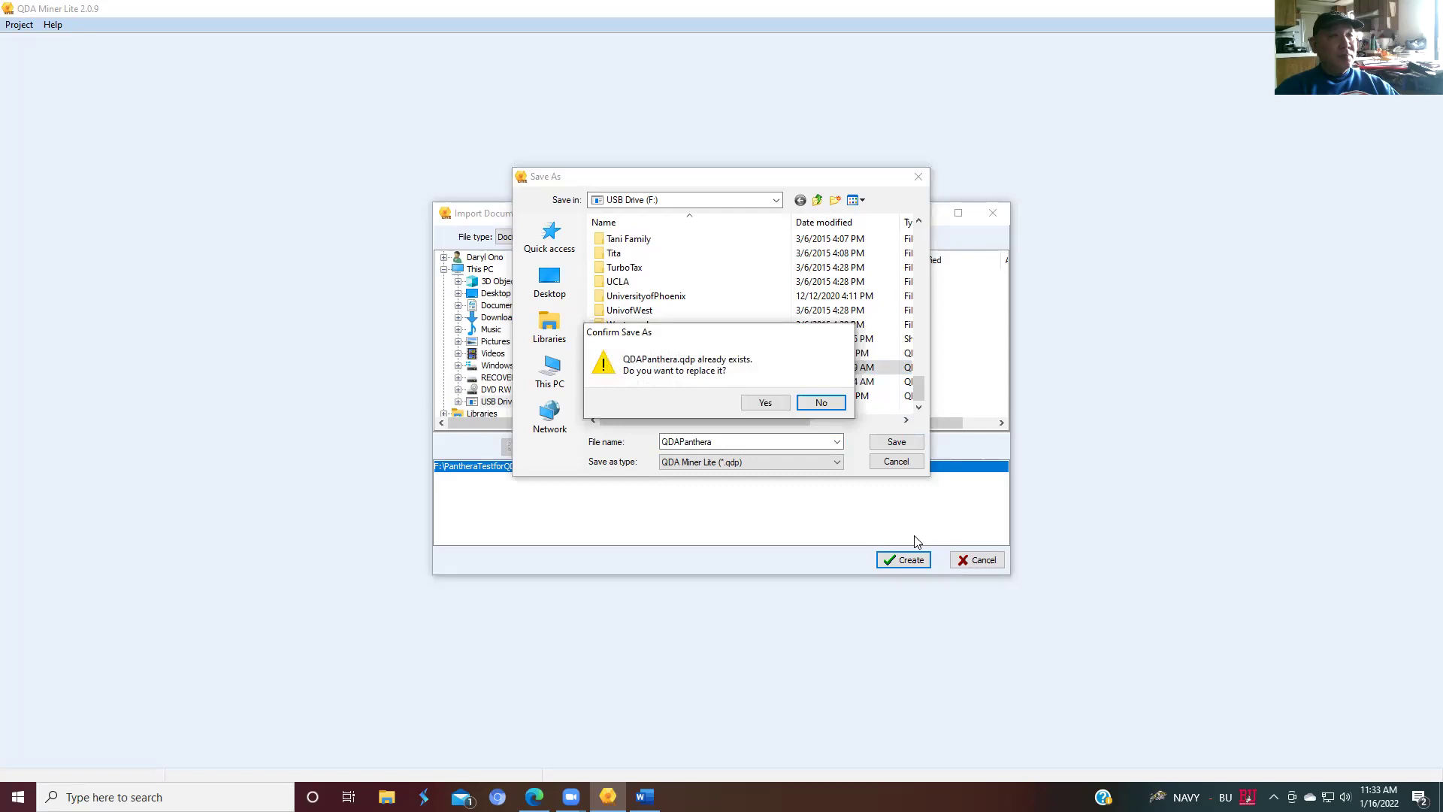
left_click(765, 404)
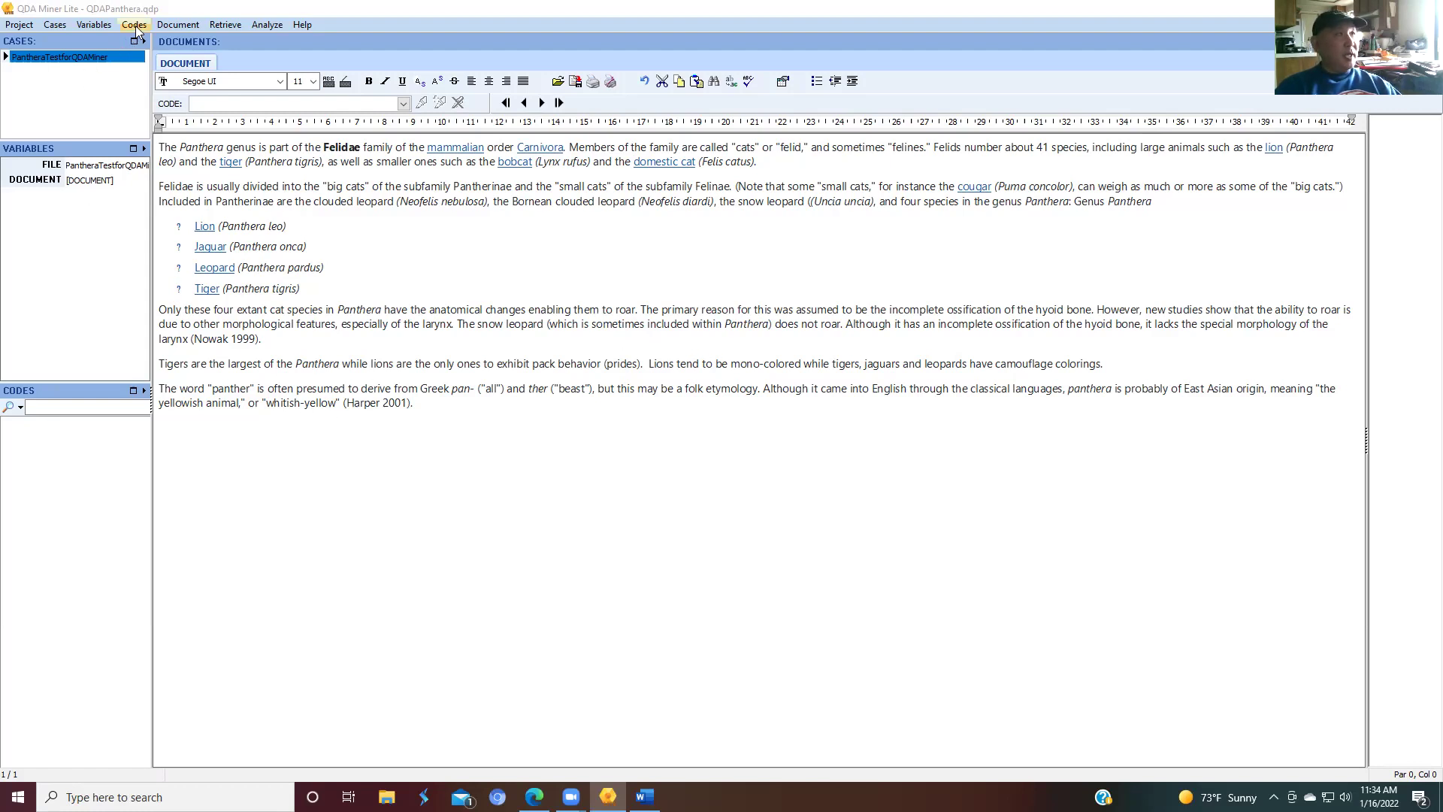
Define a code named Panthera in a new category named Initial
left_click(134, 25)
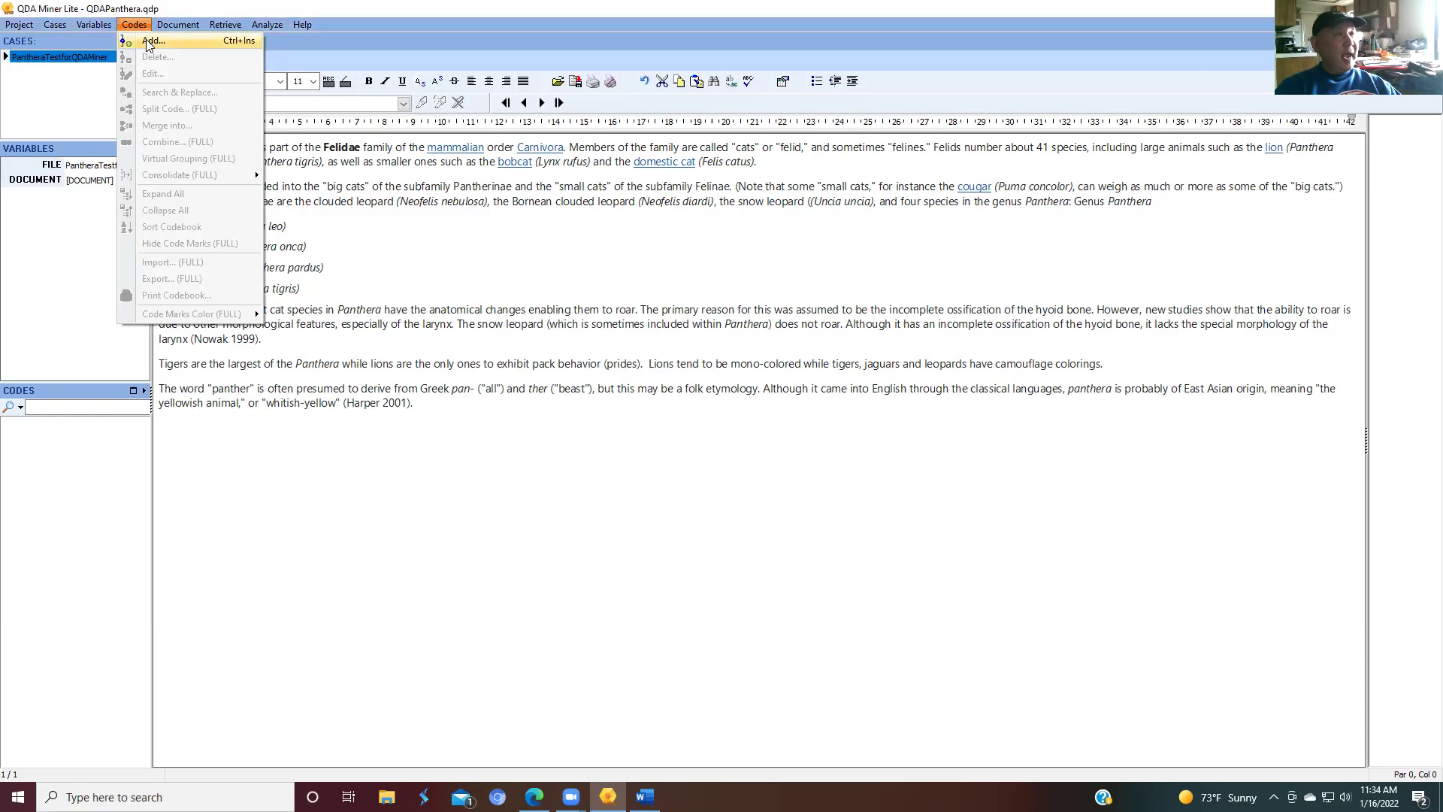
left_click(147, 40)
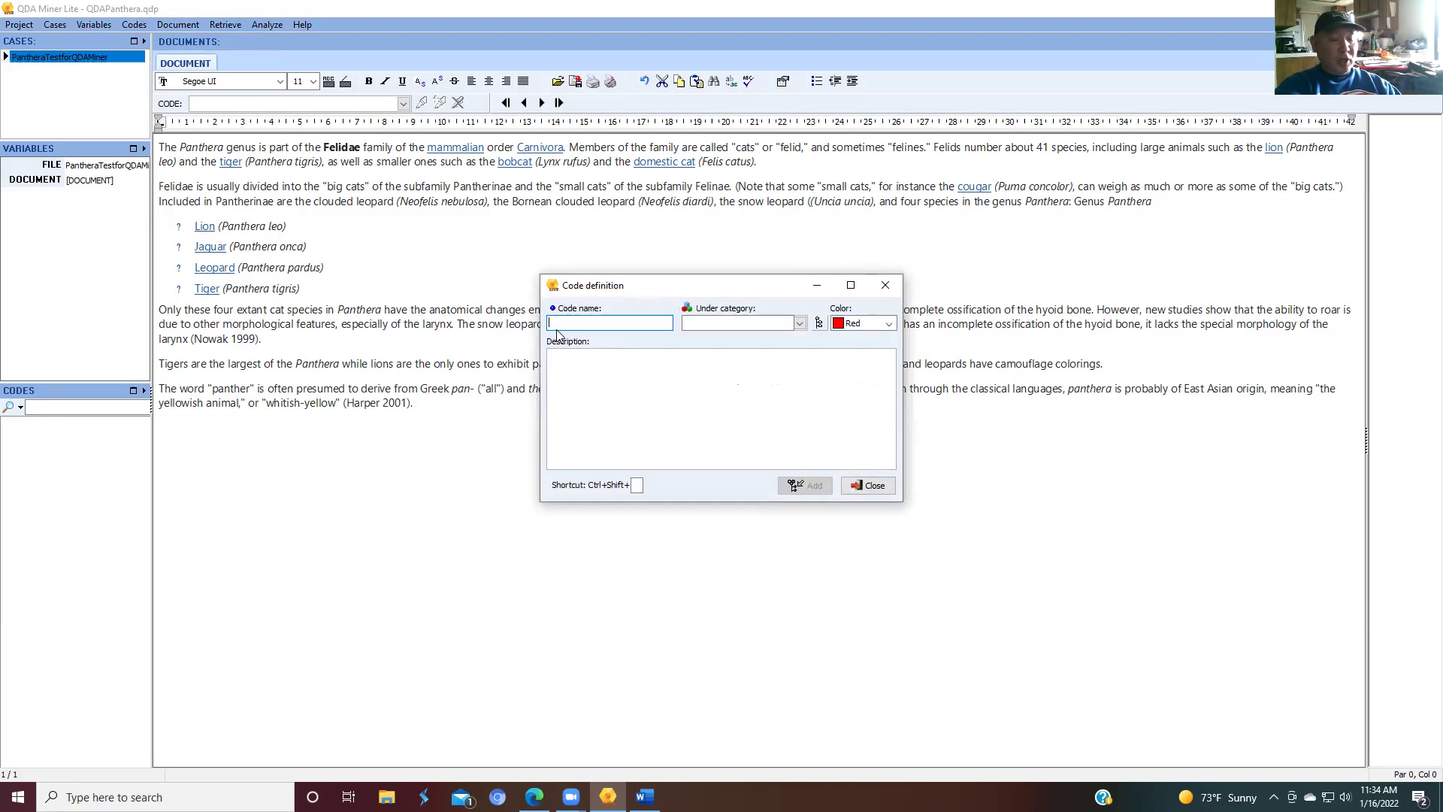
type("P")
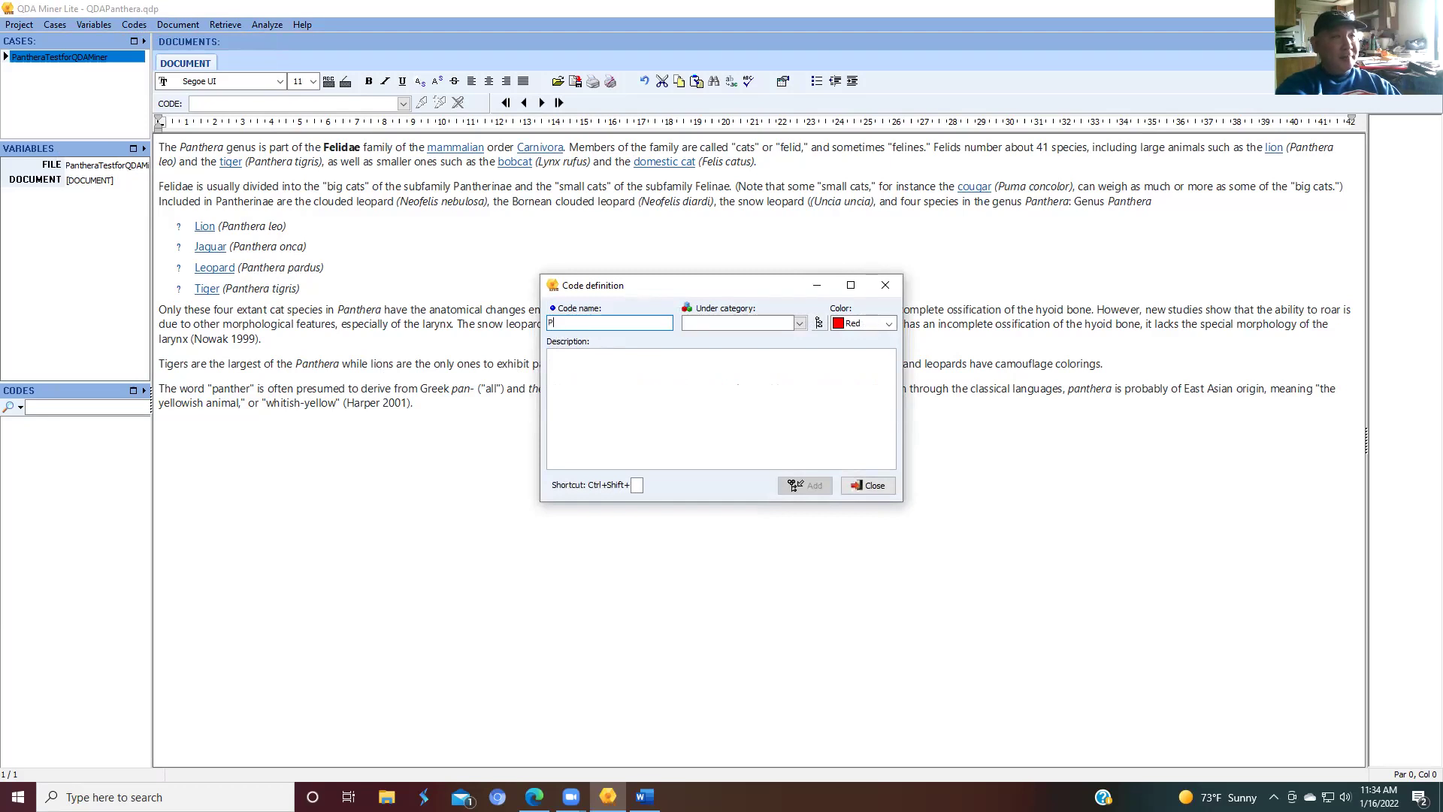
type("anthera")
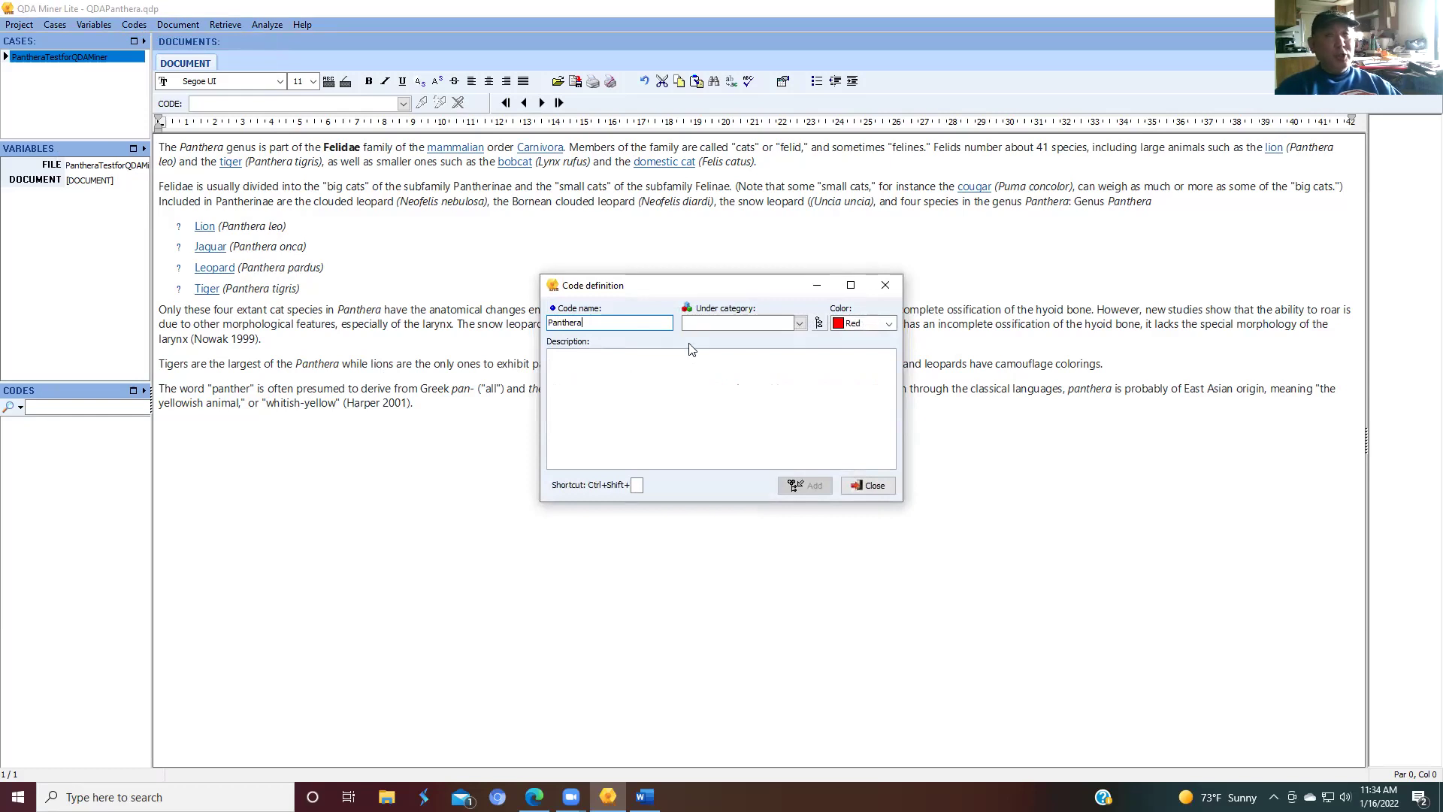
left_click(701, 322)
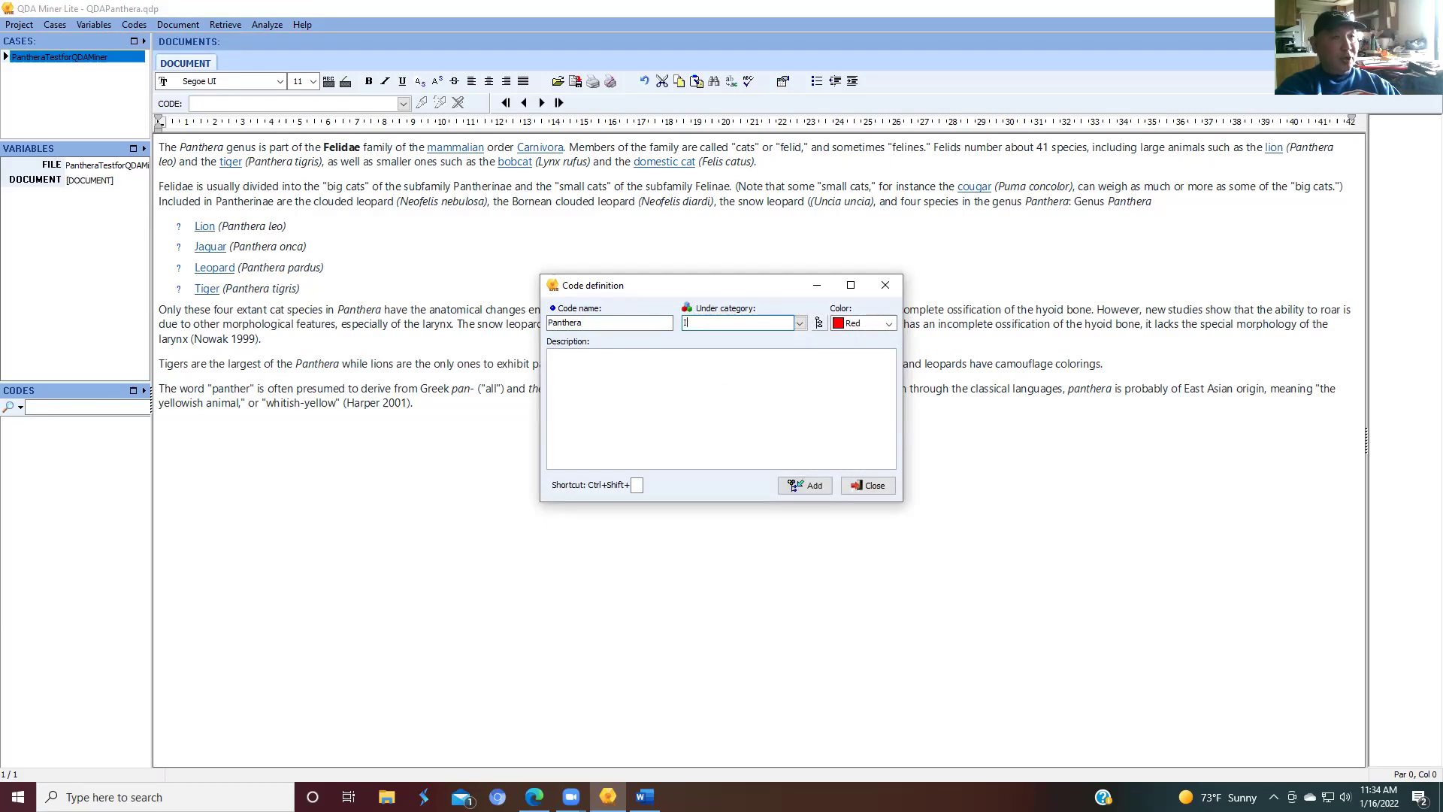
type("Initial")
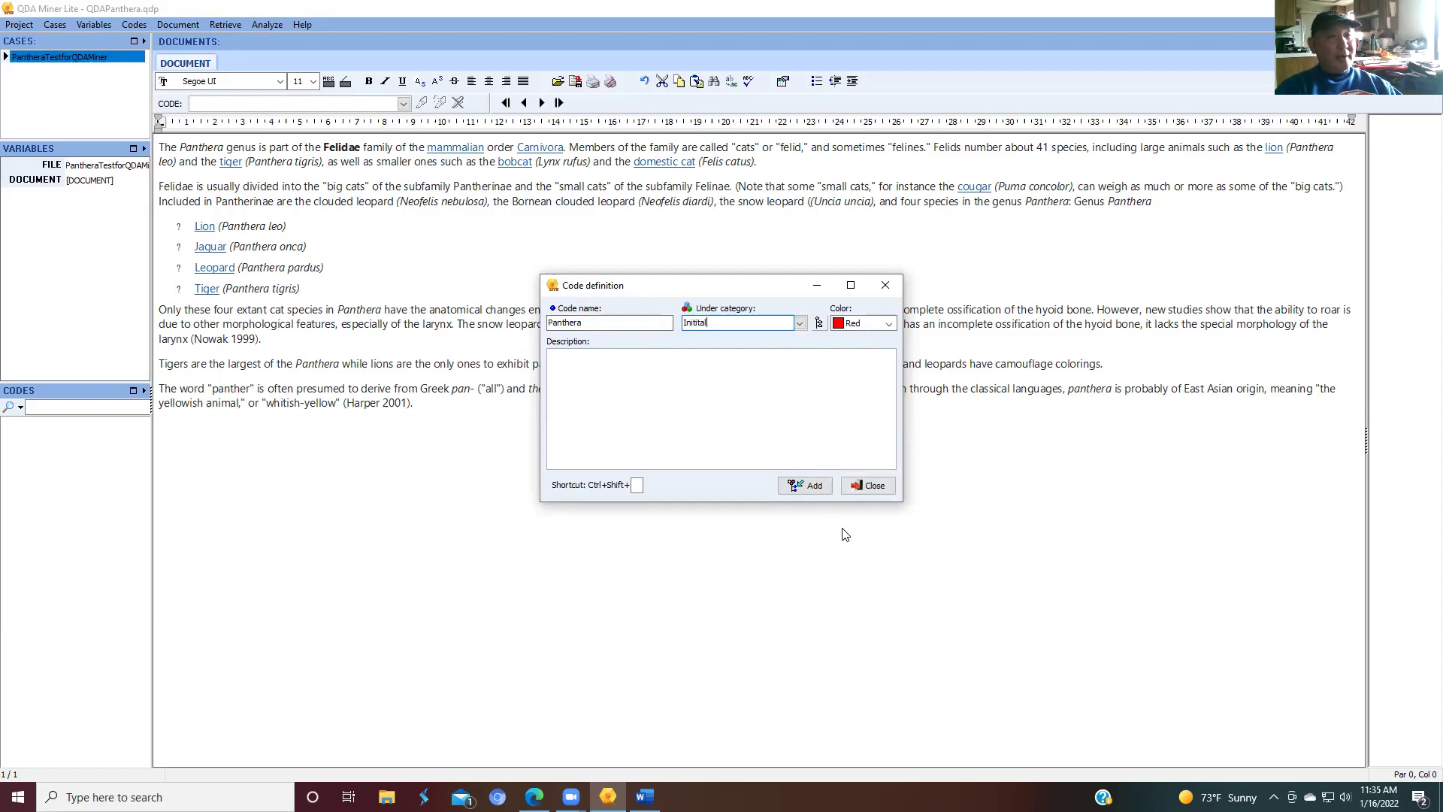
left_click(804, 485)
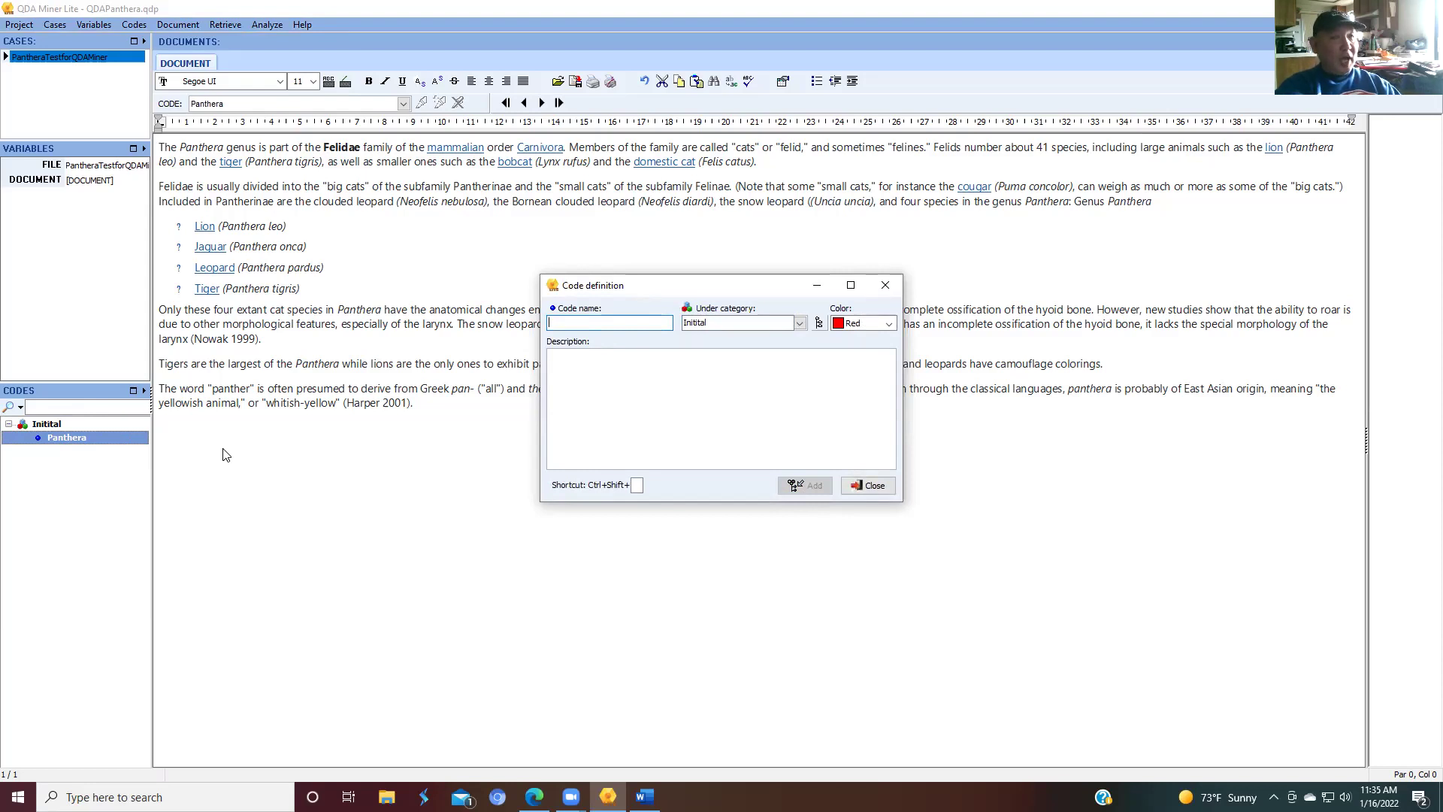
Add a blue Lion code under Initial and enter Tiger as the next code name
type("Lion")
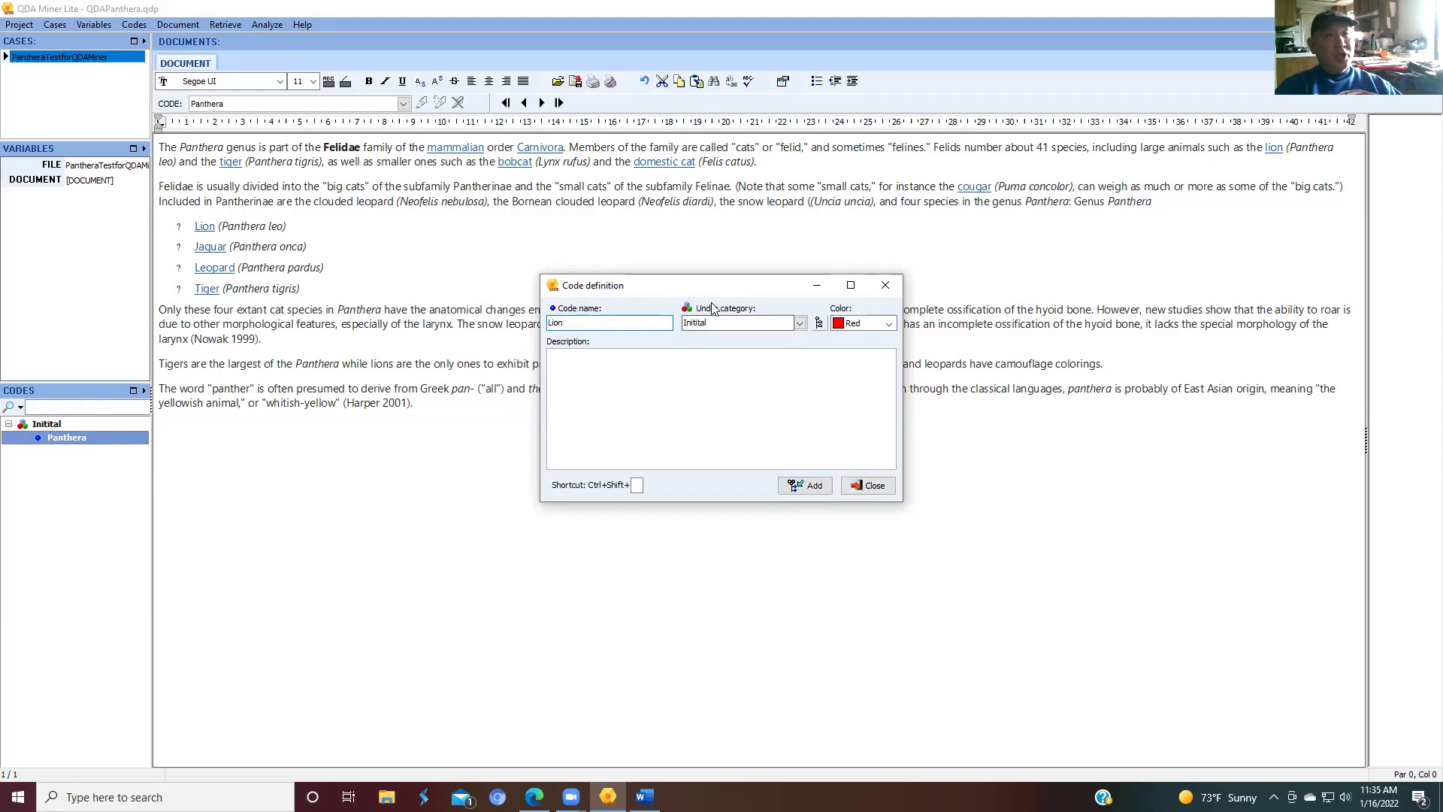
left_click(889, 324)
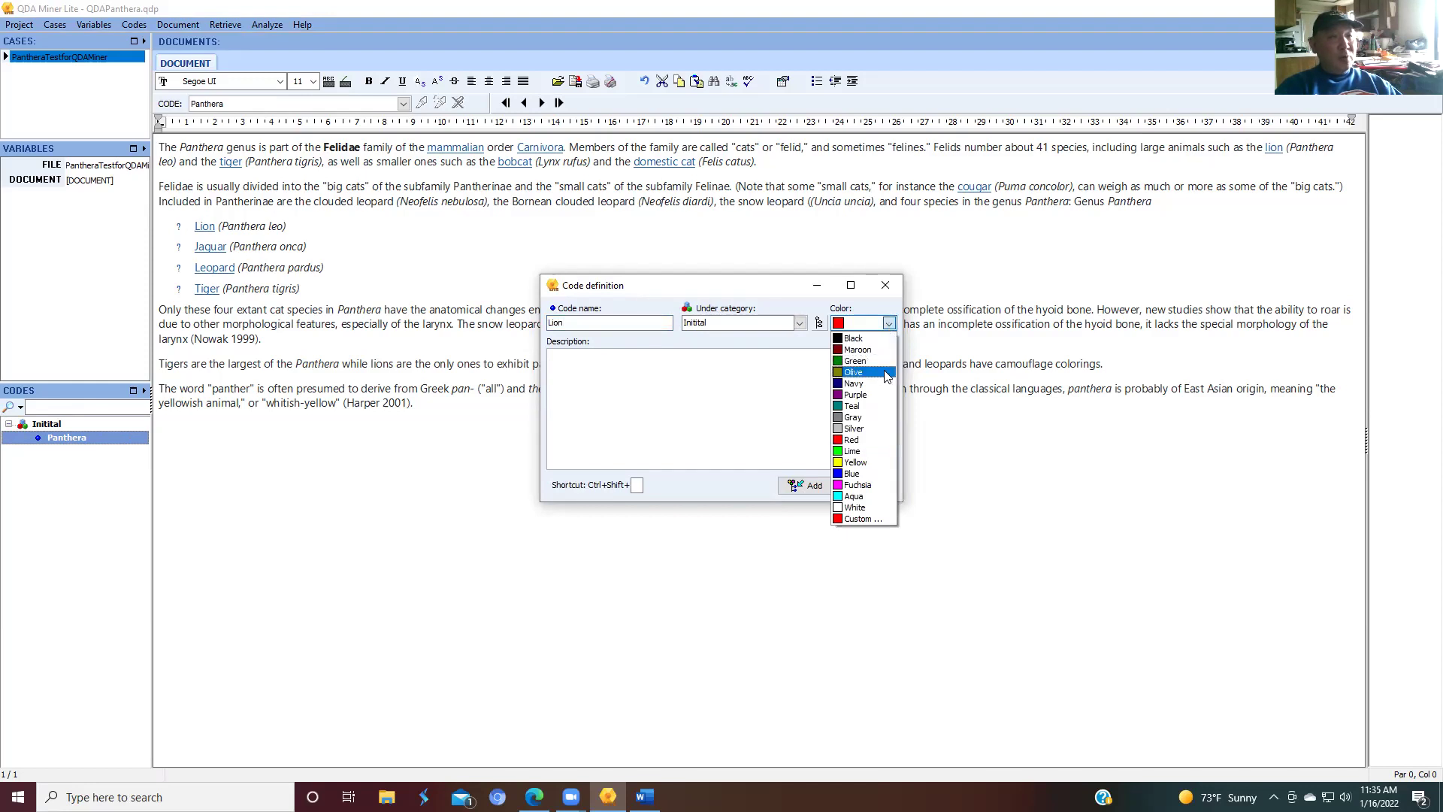
left_click(852, 476)
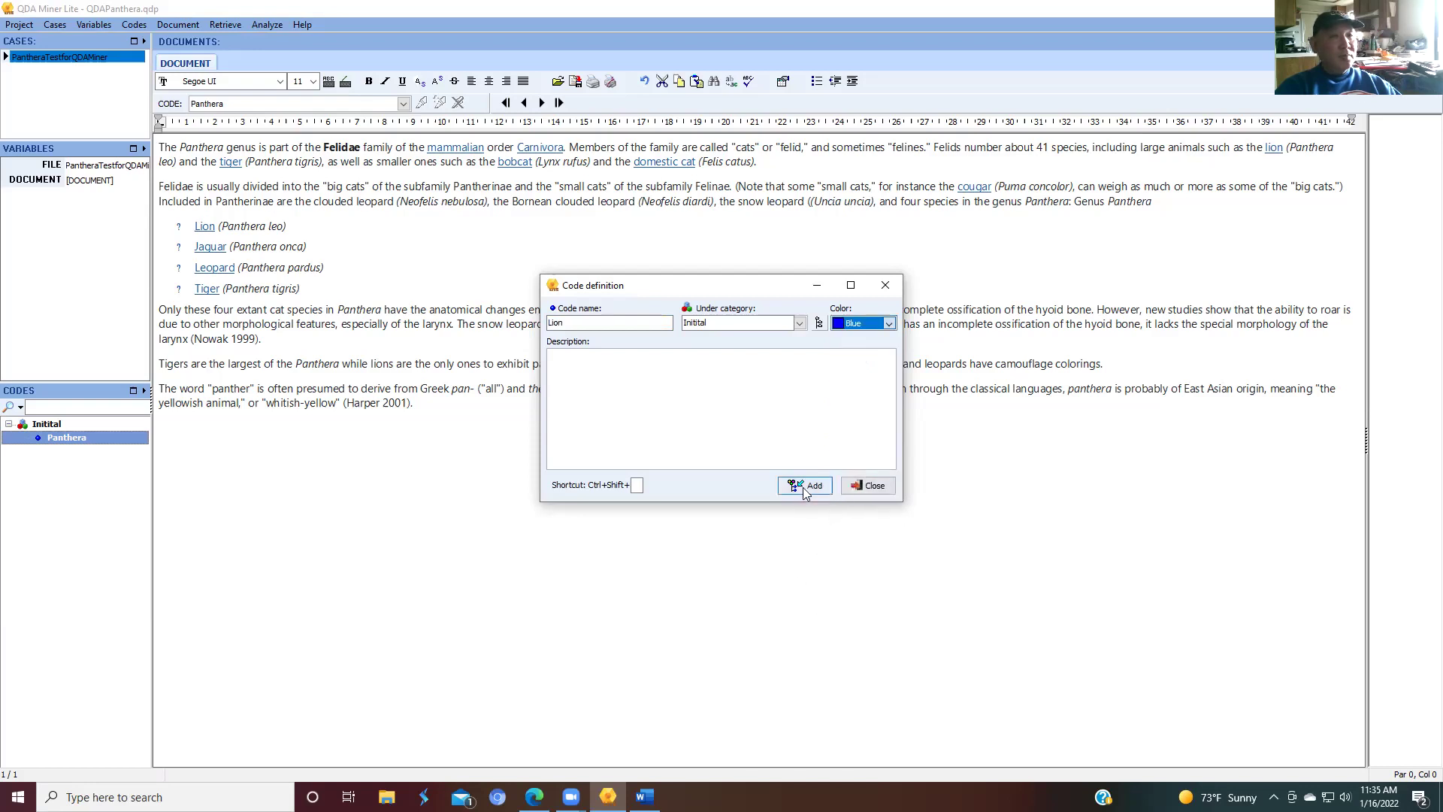
left_click(803, 486)
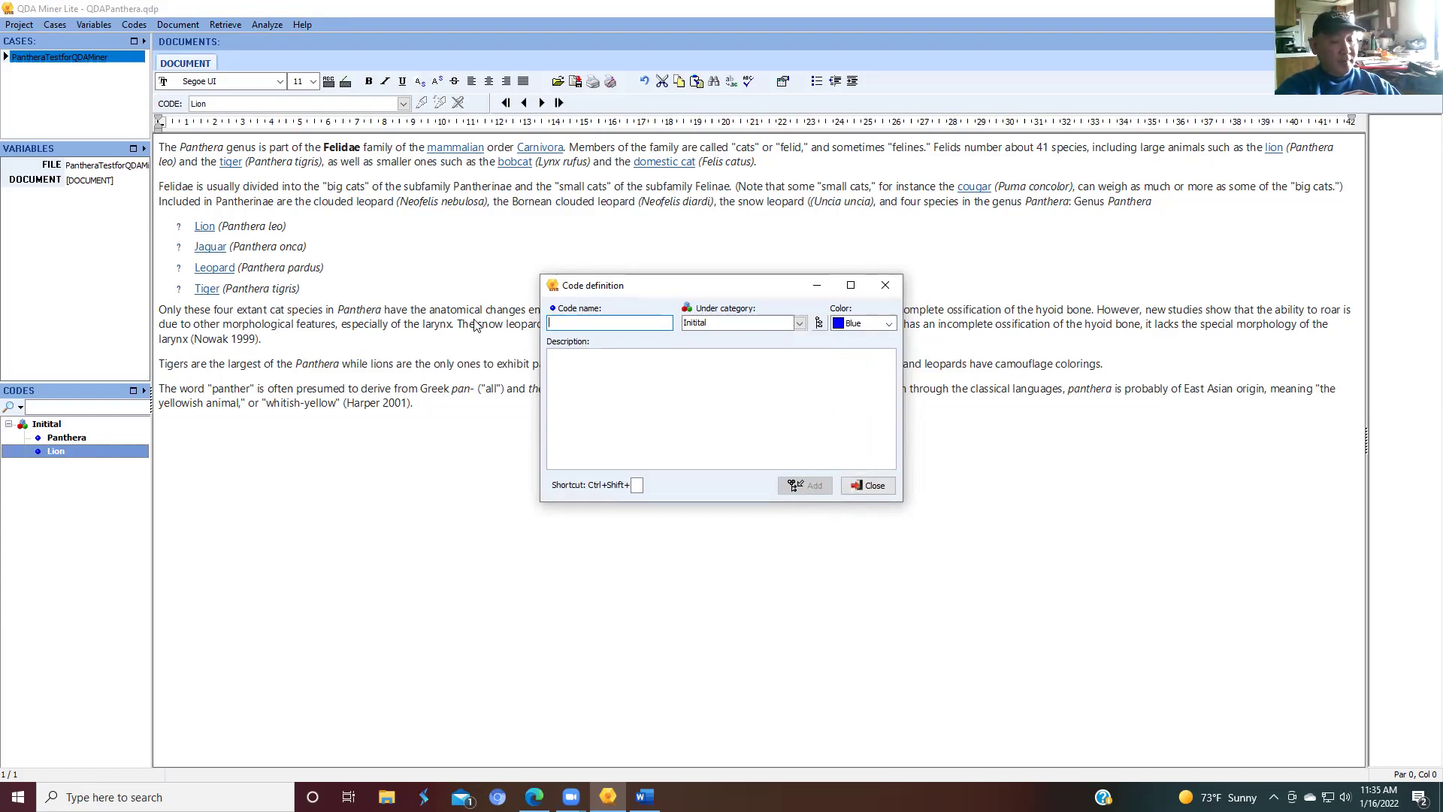
type("Tiger")
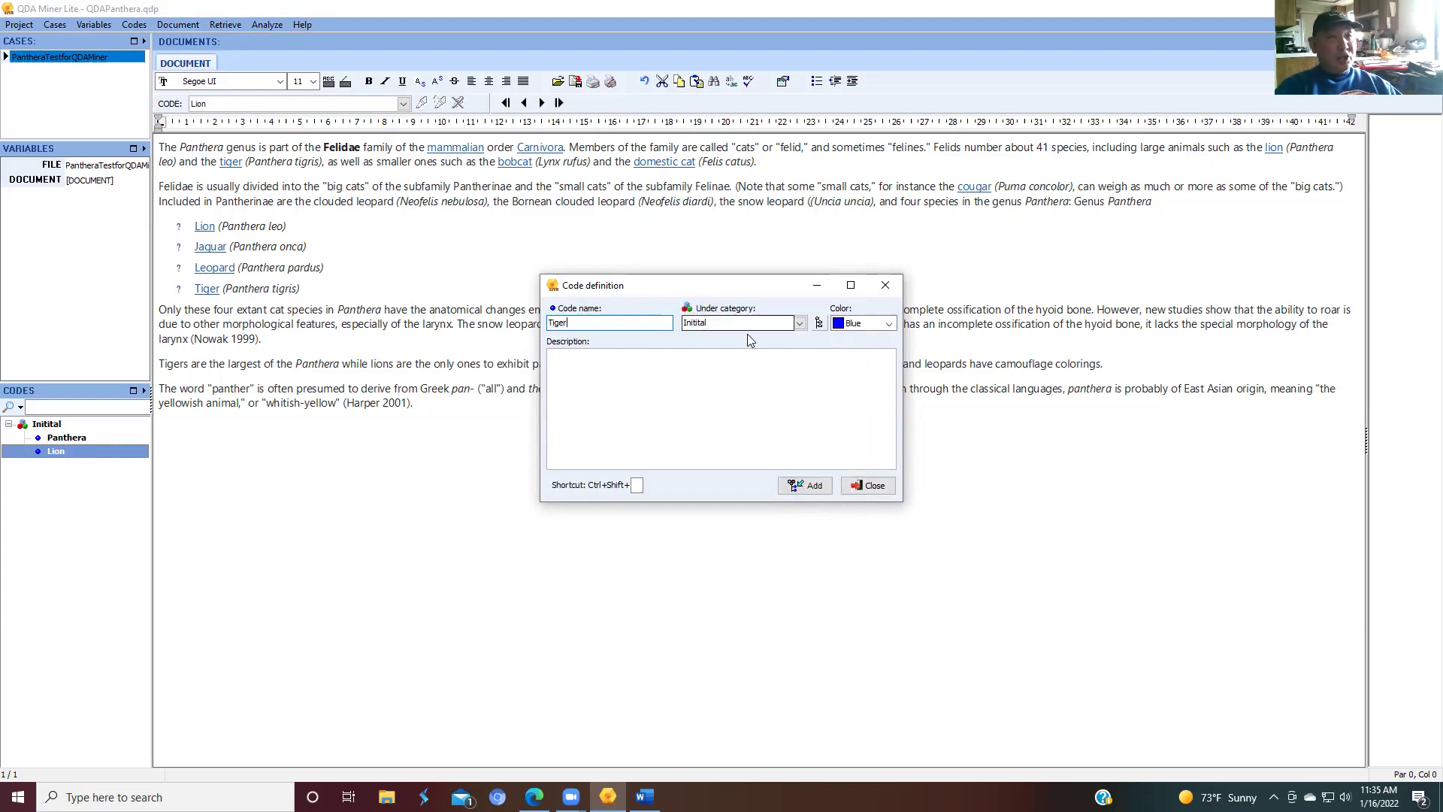
Give the Tiger code the colour green and add it under Initial
left_click(889, 324)
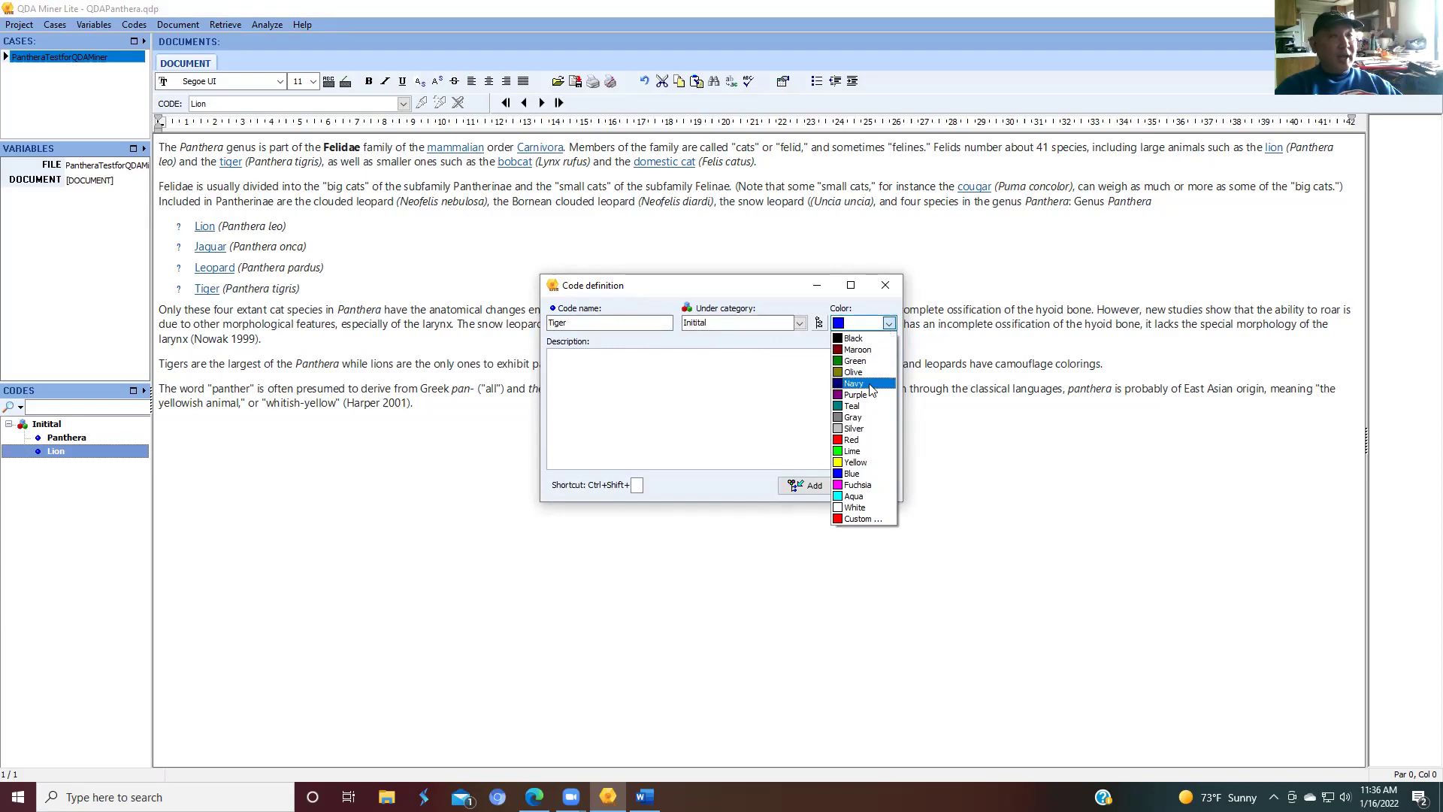
left_click(857, 361)
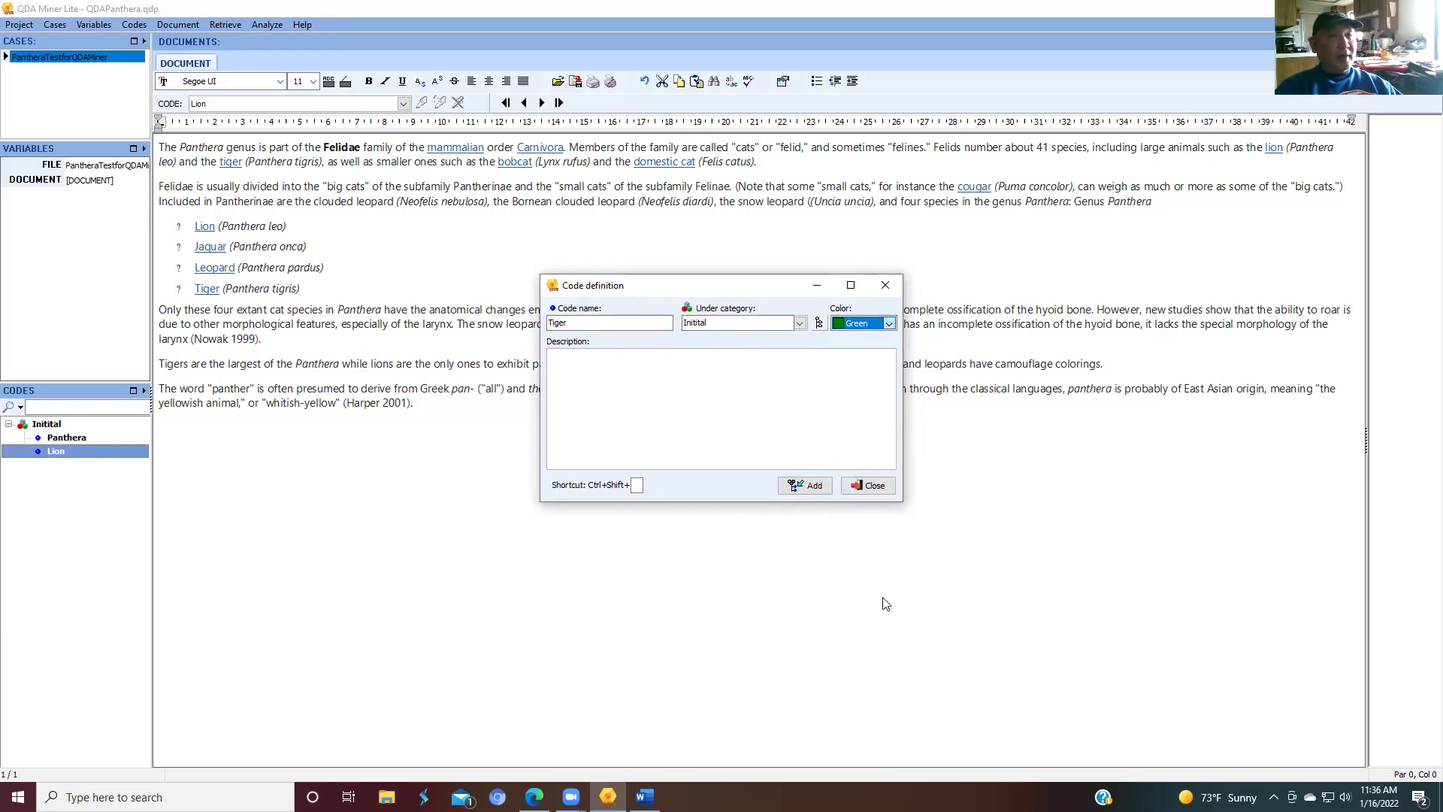
left_click(807, 487)
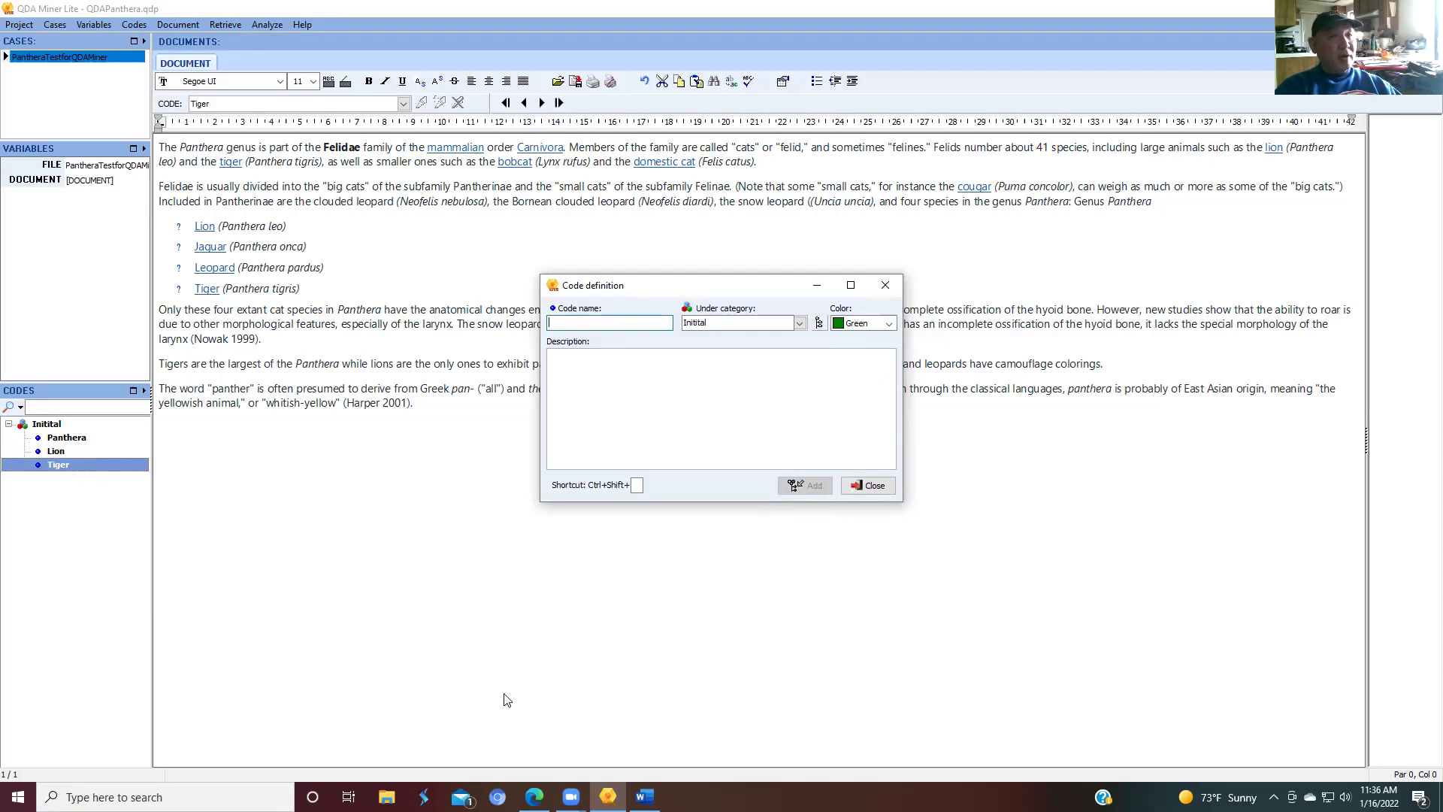
Select the document's first two paragraphs and apply the Panthera code to them
left_click(868, 485)
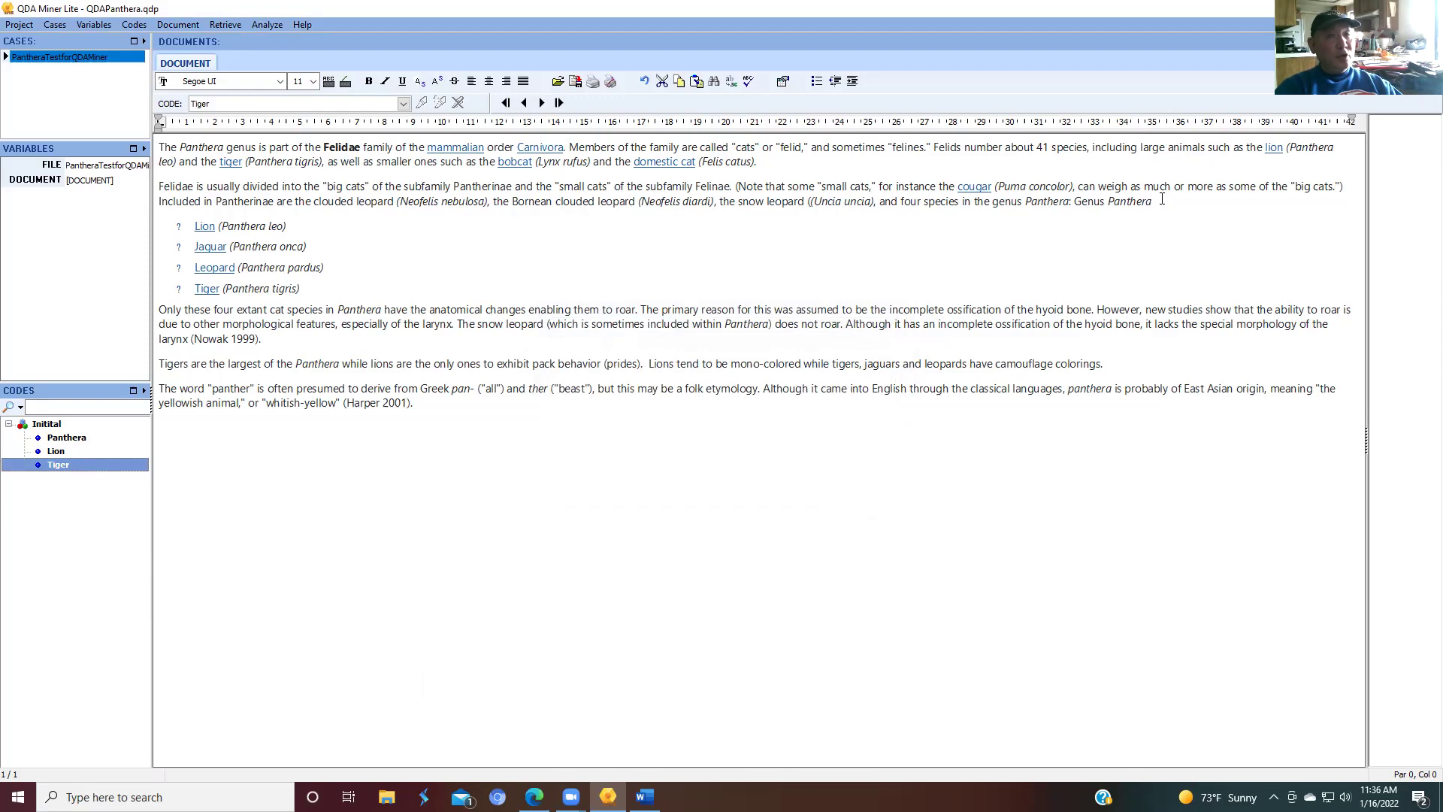
left_click_drag(1162, 199, 729, 134)
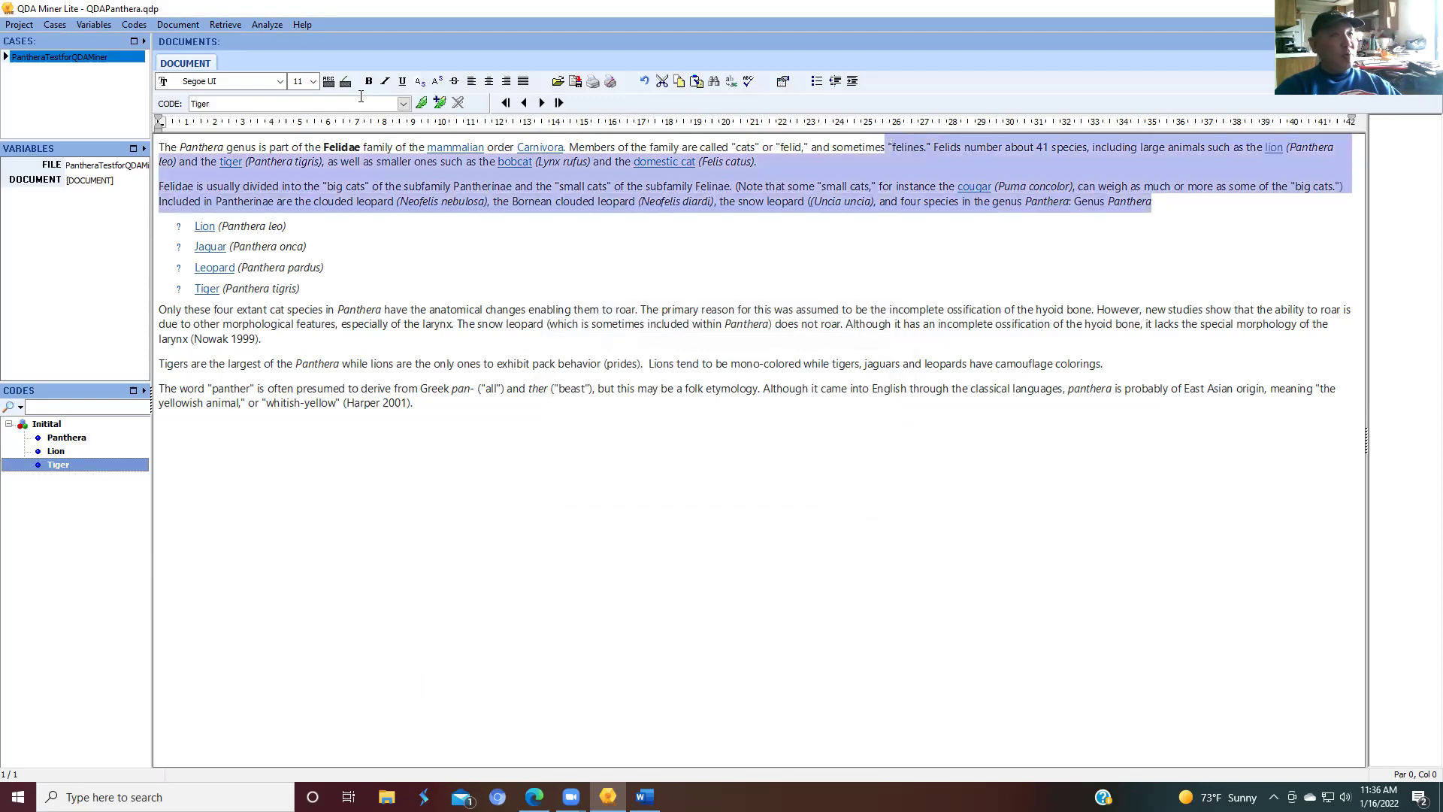
left_click_drag(238, 113, 167, 128)
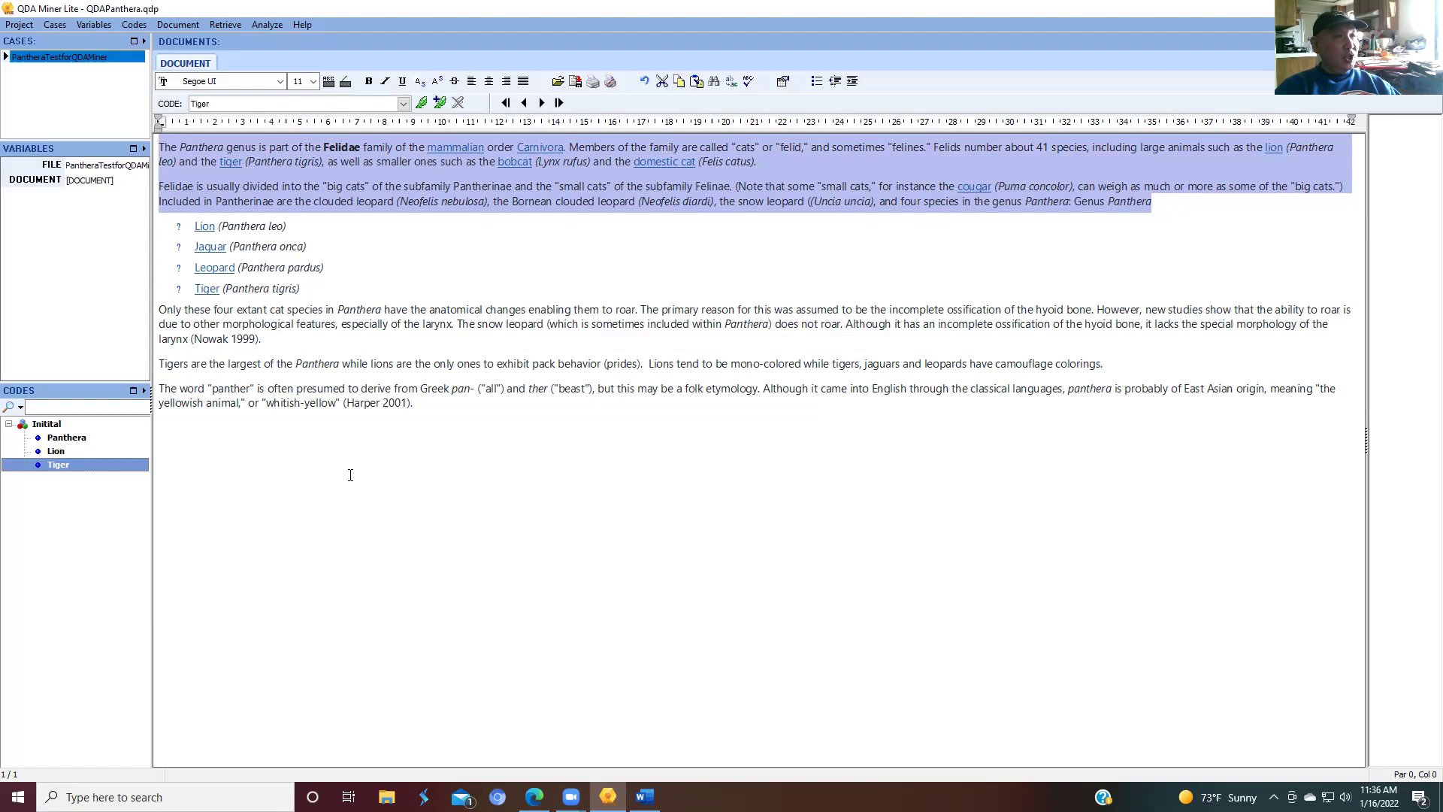
left_click(68, 441)
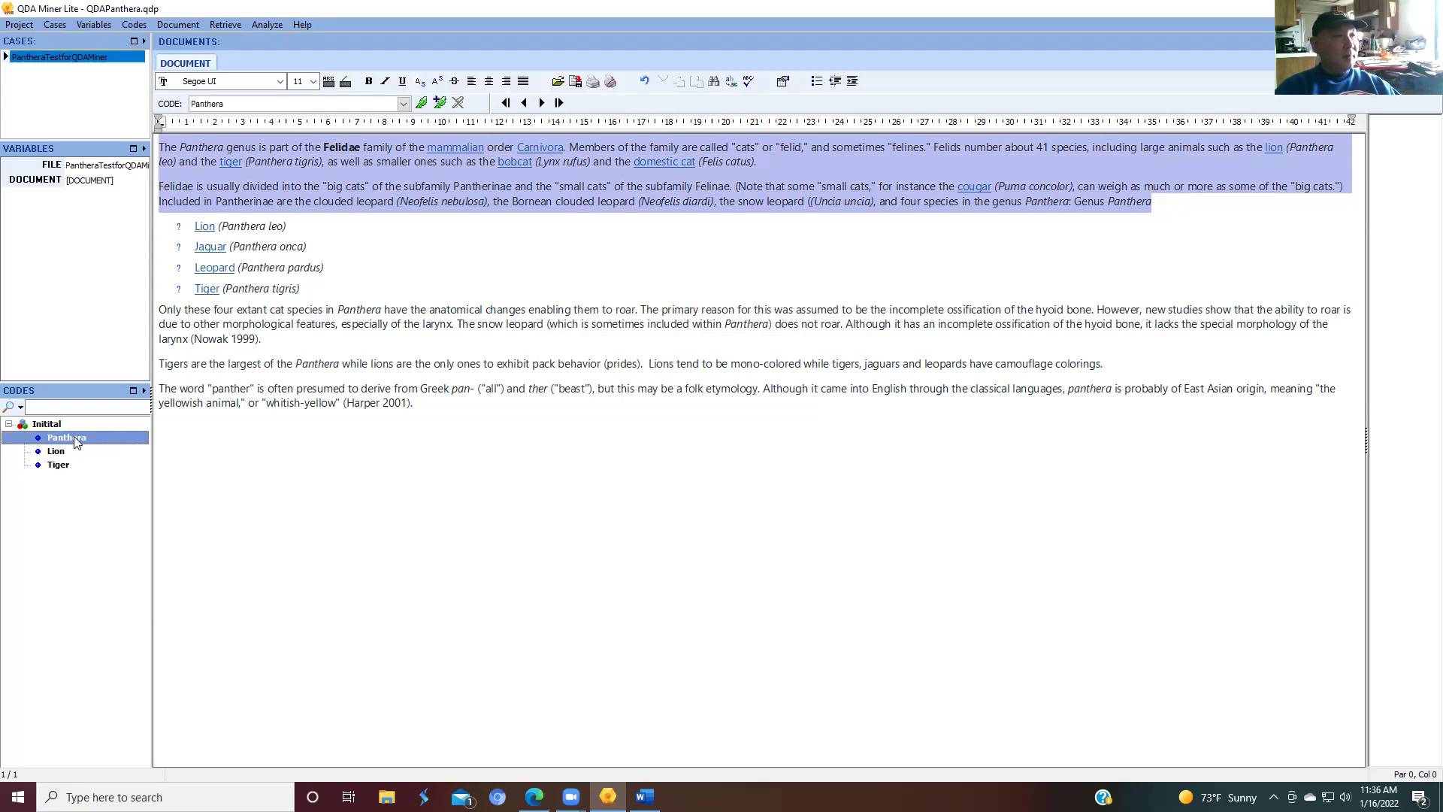
double_click(76, 442)
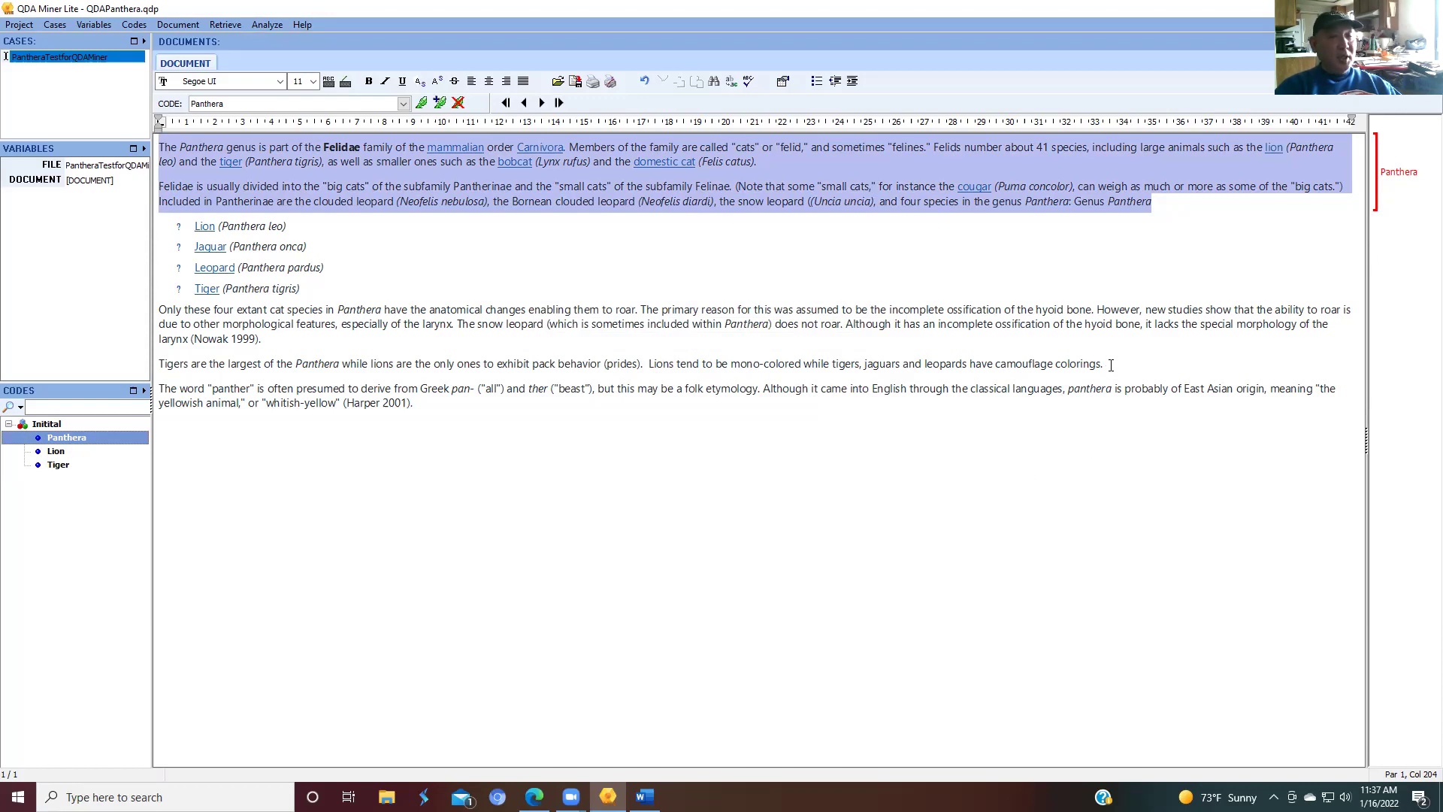
Apply Panthera to the 'Only these…' and 'Tigers are…' paragraphs
left_click_drag(1111, 365, 609, 287)
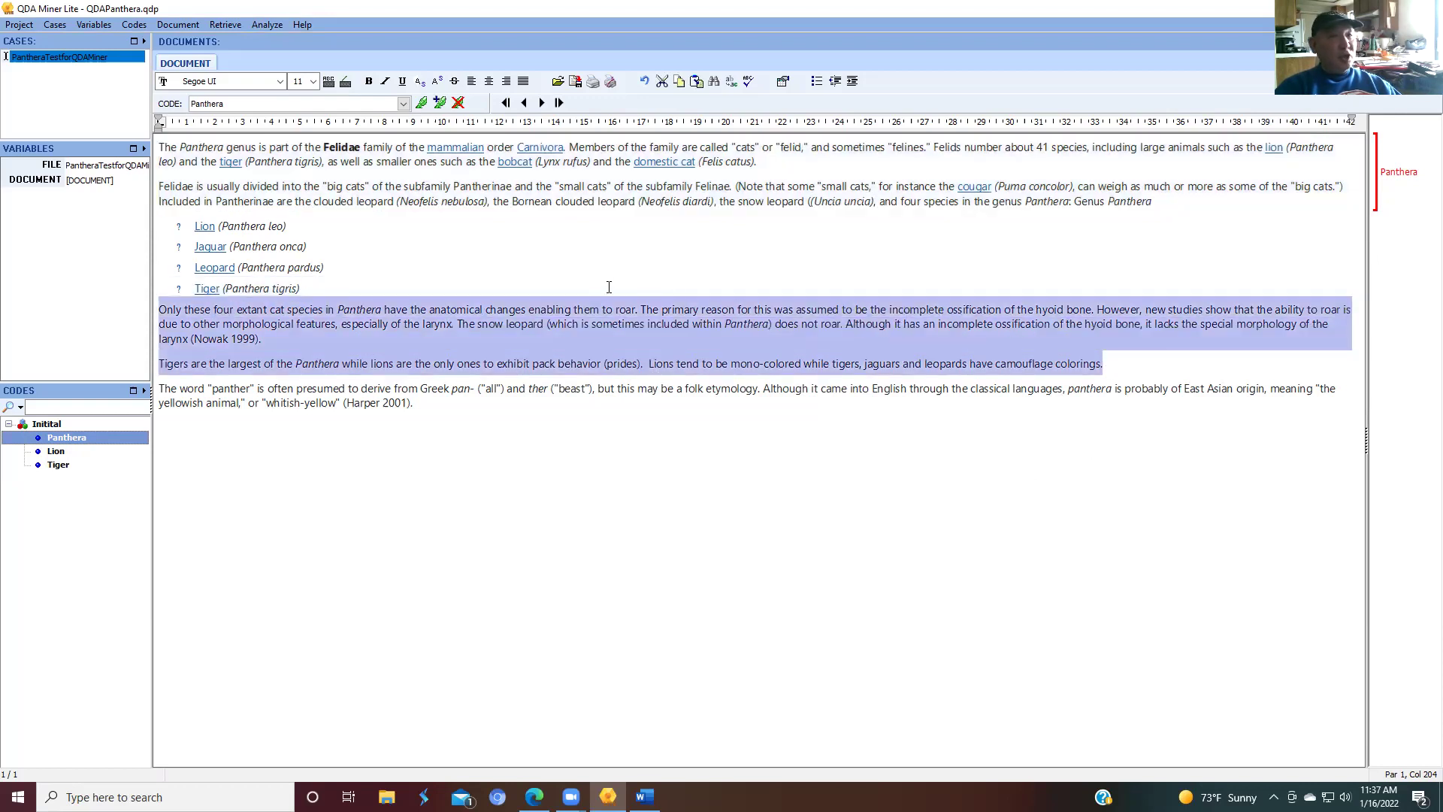
left_click_drag(375, 291, 460, 306)
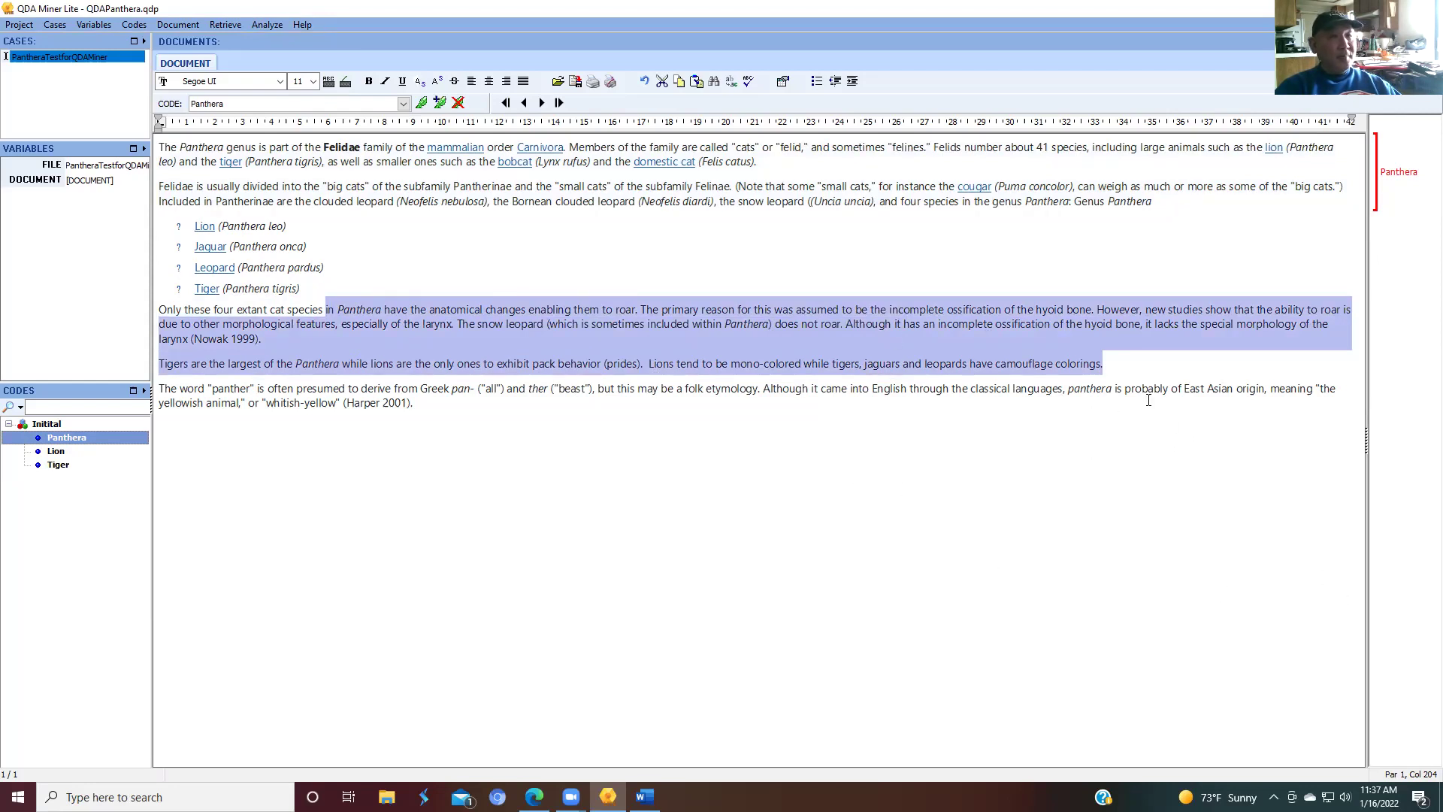
left_click_drag(1132, 376, 505, 281)
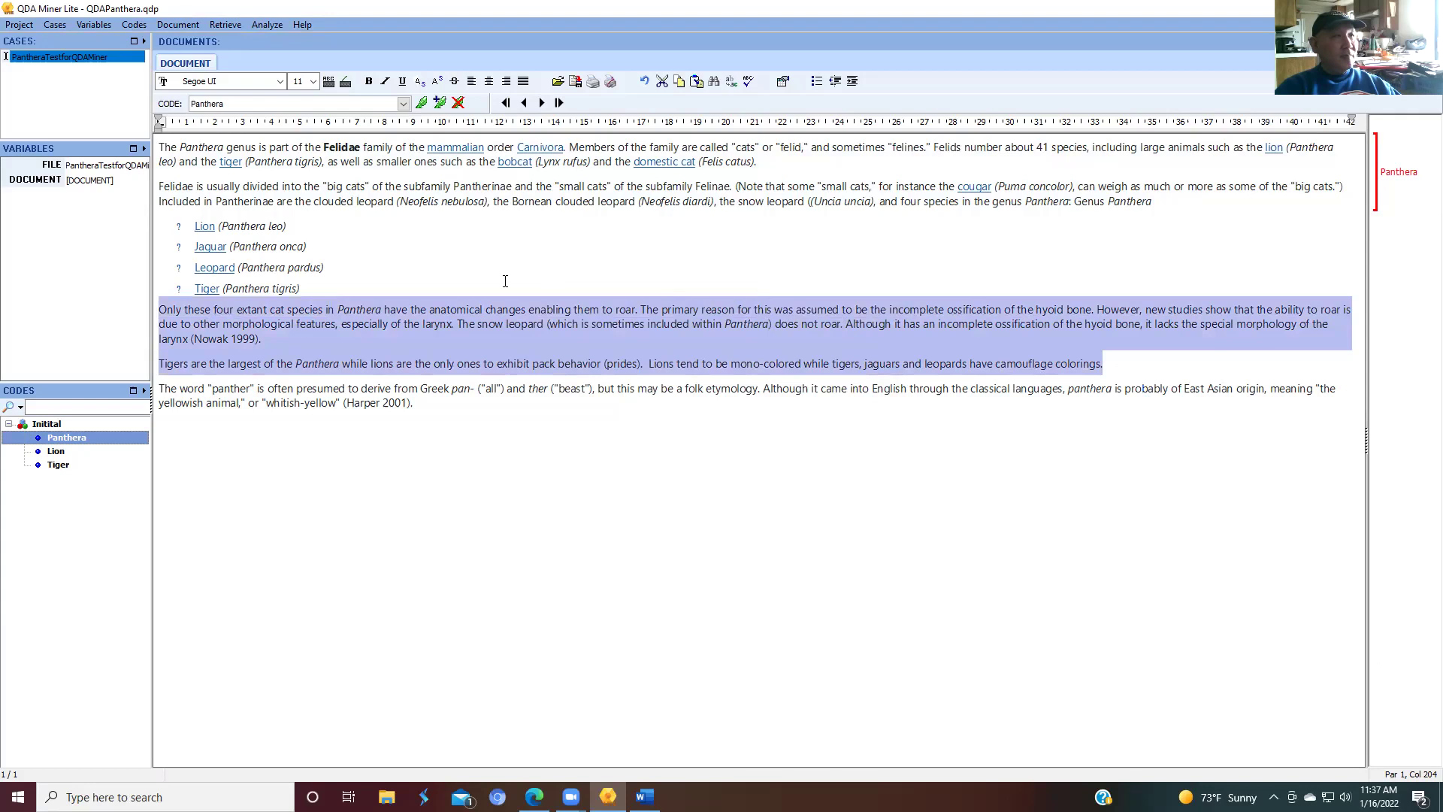
left_click_drag(374, 277, 391, 278)
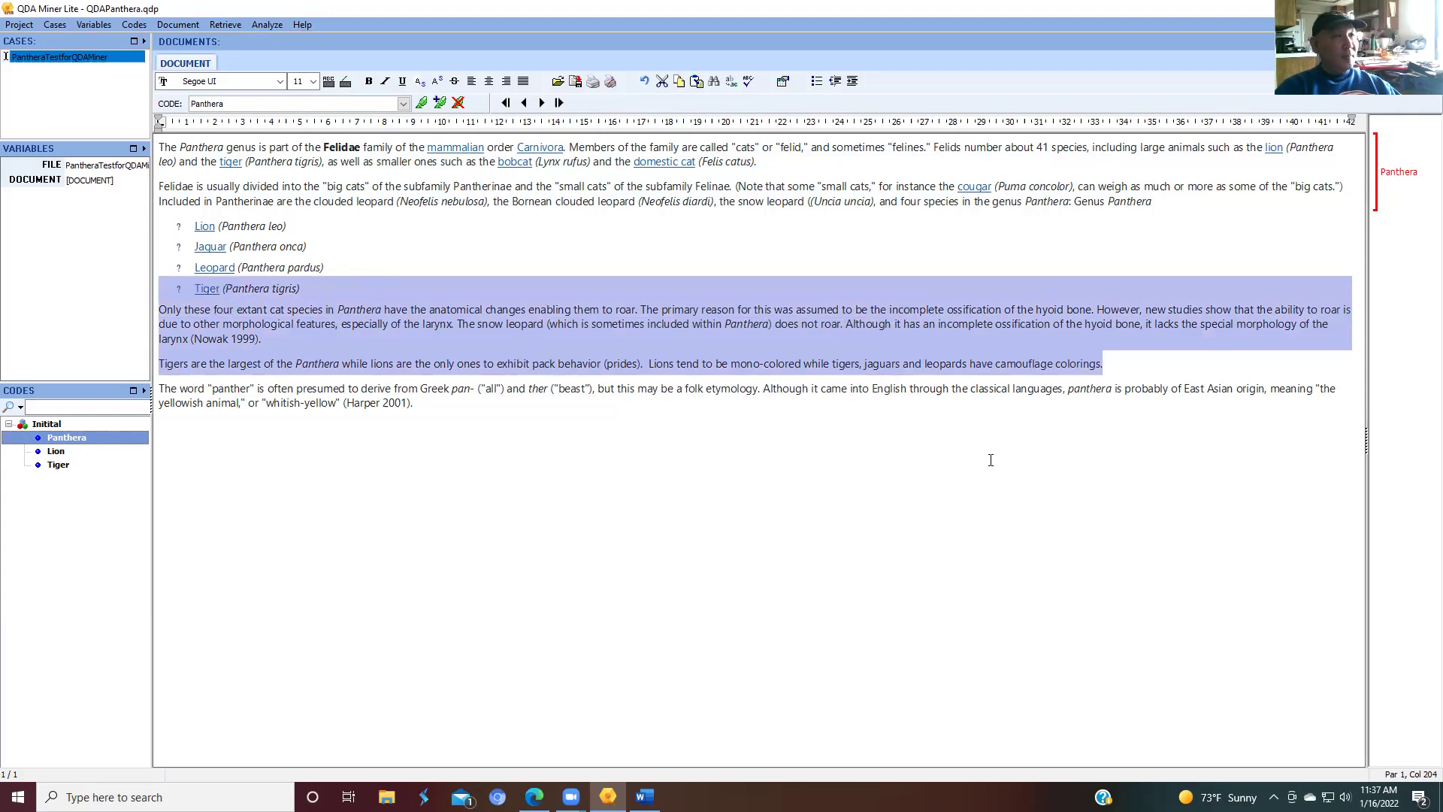
left_click_drag(1137, 364, 424, 289)
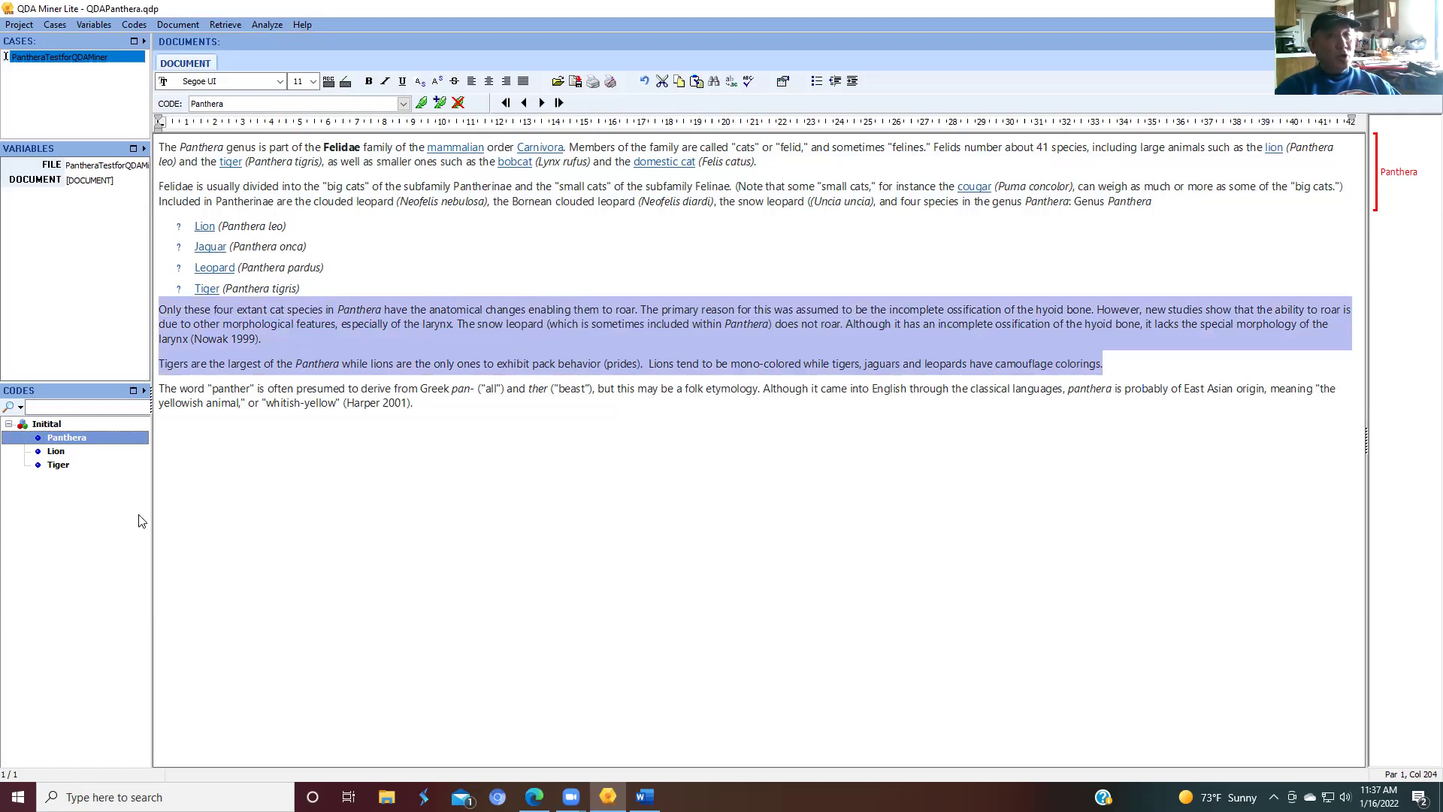
left_click(66, 441)
double_click(66, 438)
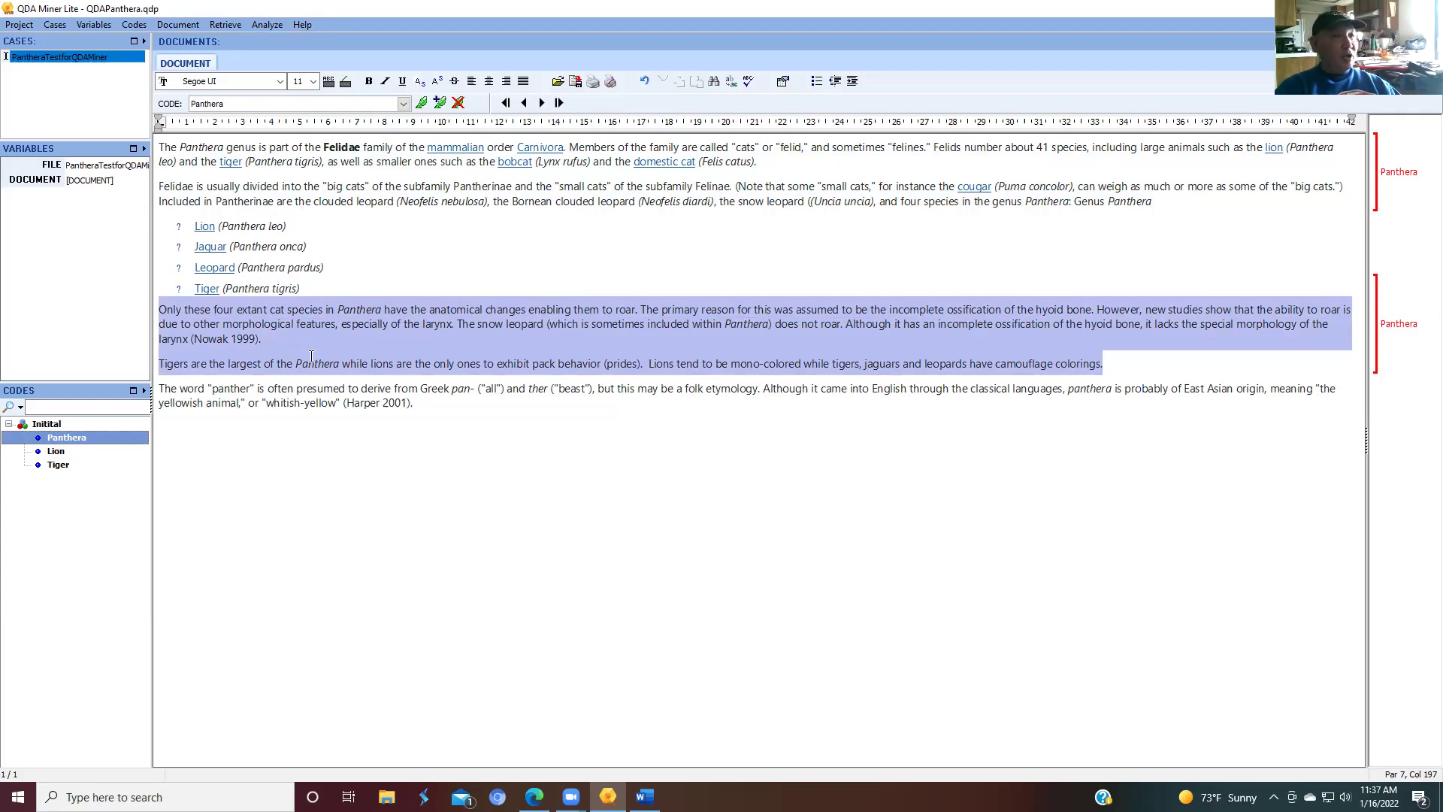
Apply Panthera to the final paragraph about the word 'panther'
left_click_drag(412, 404, 154, 391)
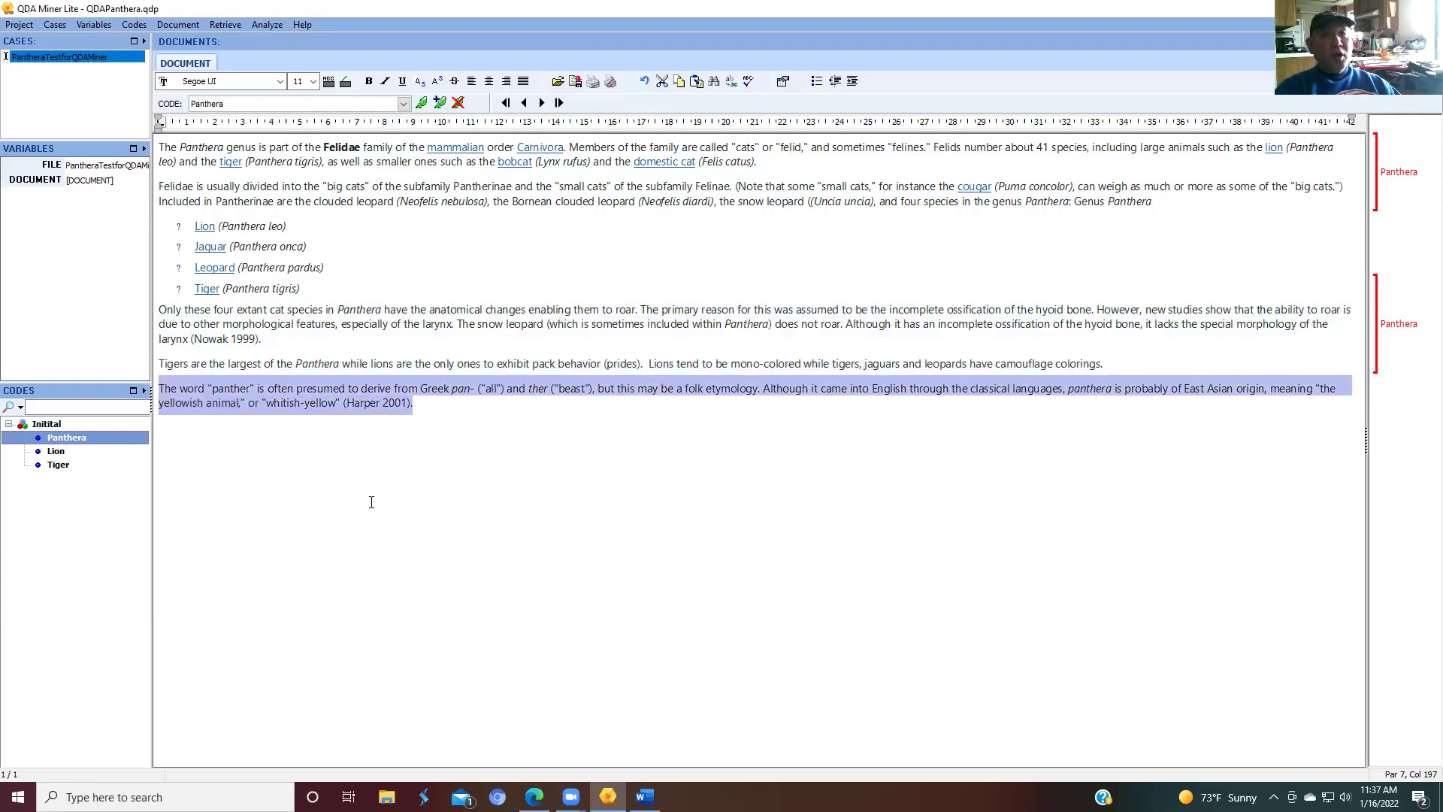
left_click(85, 444)
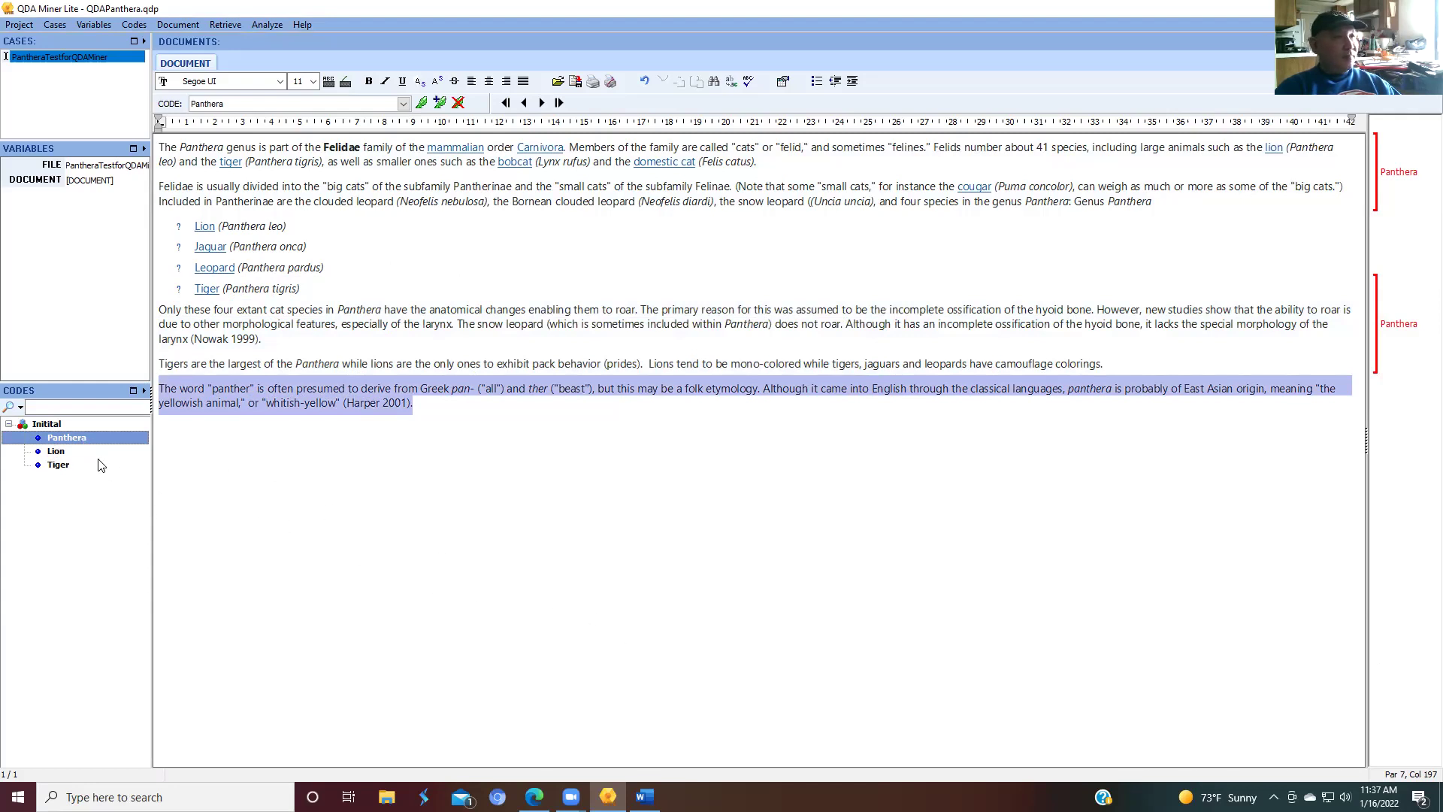
double_click(64, 440)
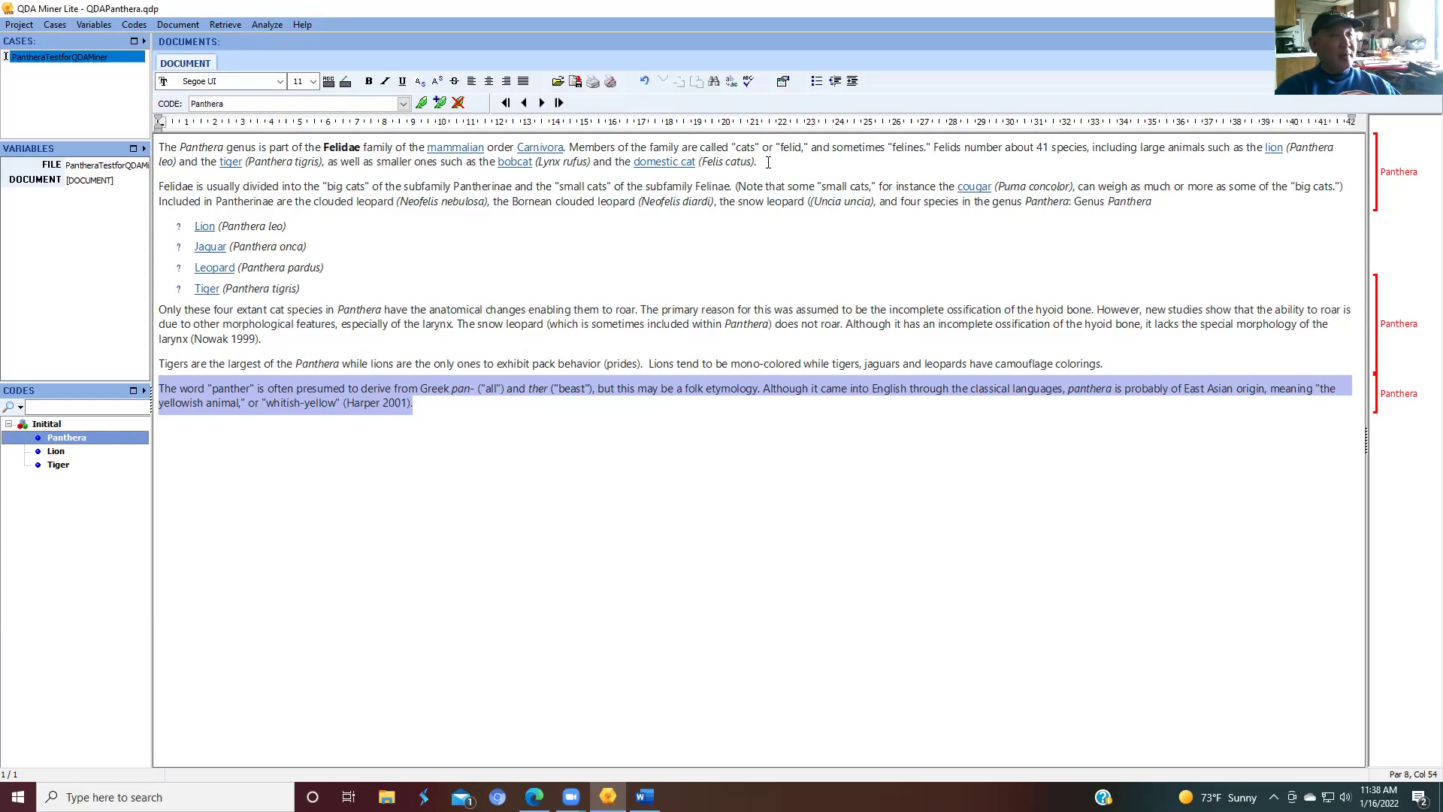
Apply the Lion code to the first paragraph and the 'Lion (Panthera leo)' list item
left_click_drag(768, 162, 194, 150)
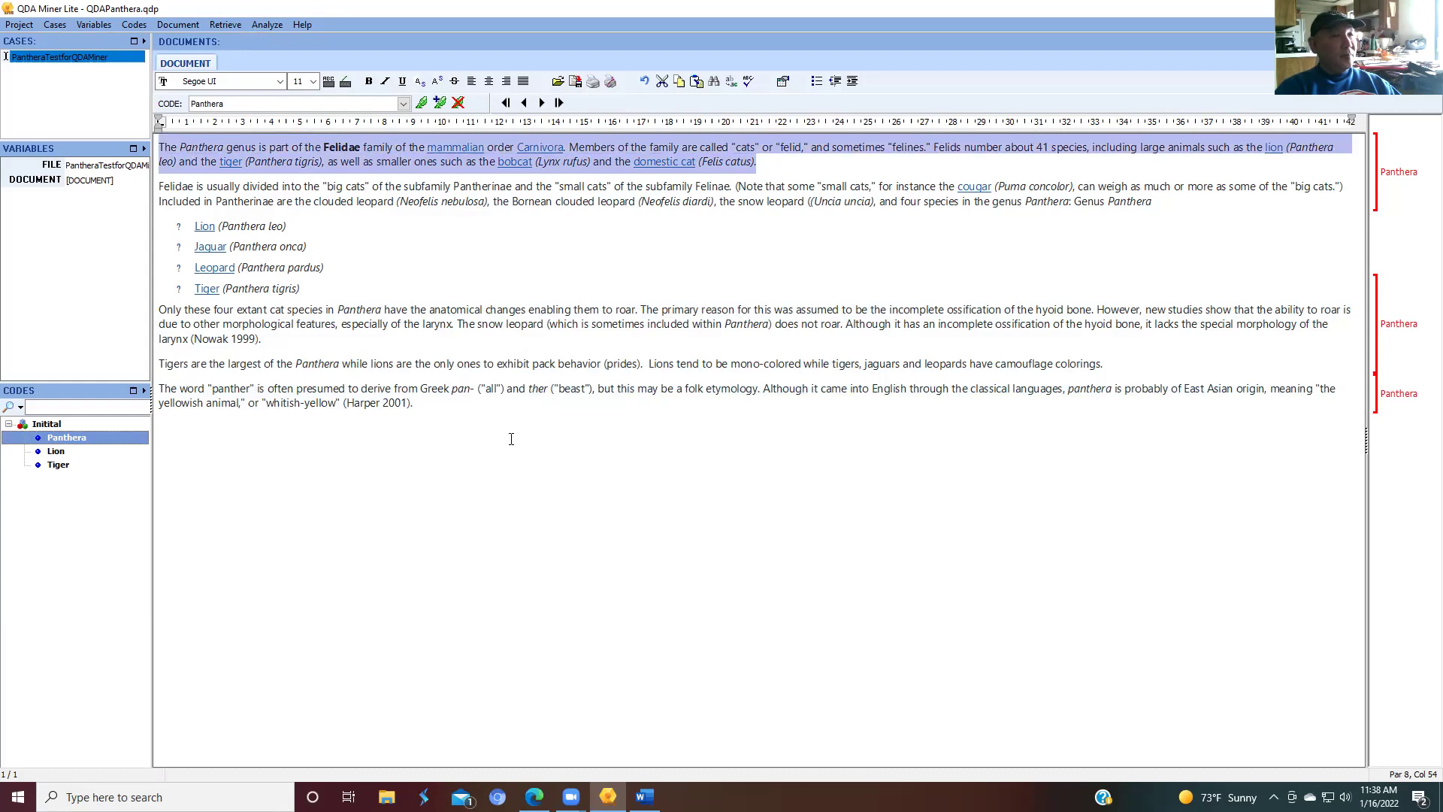
left_click(53, 456)
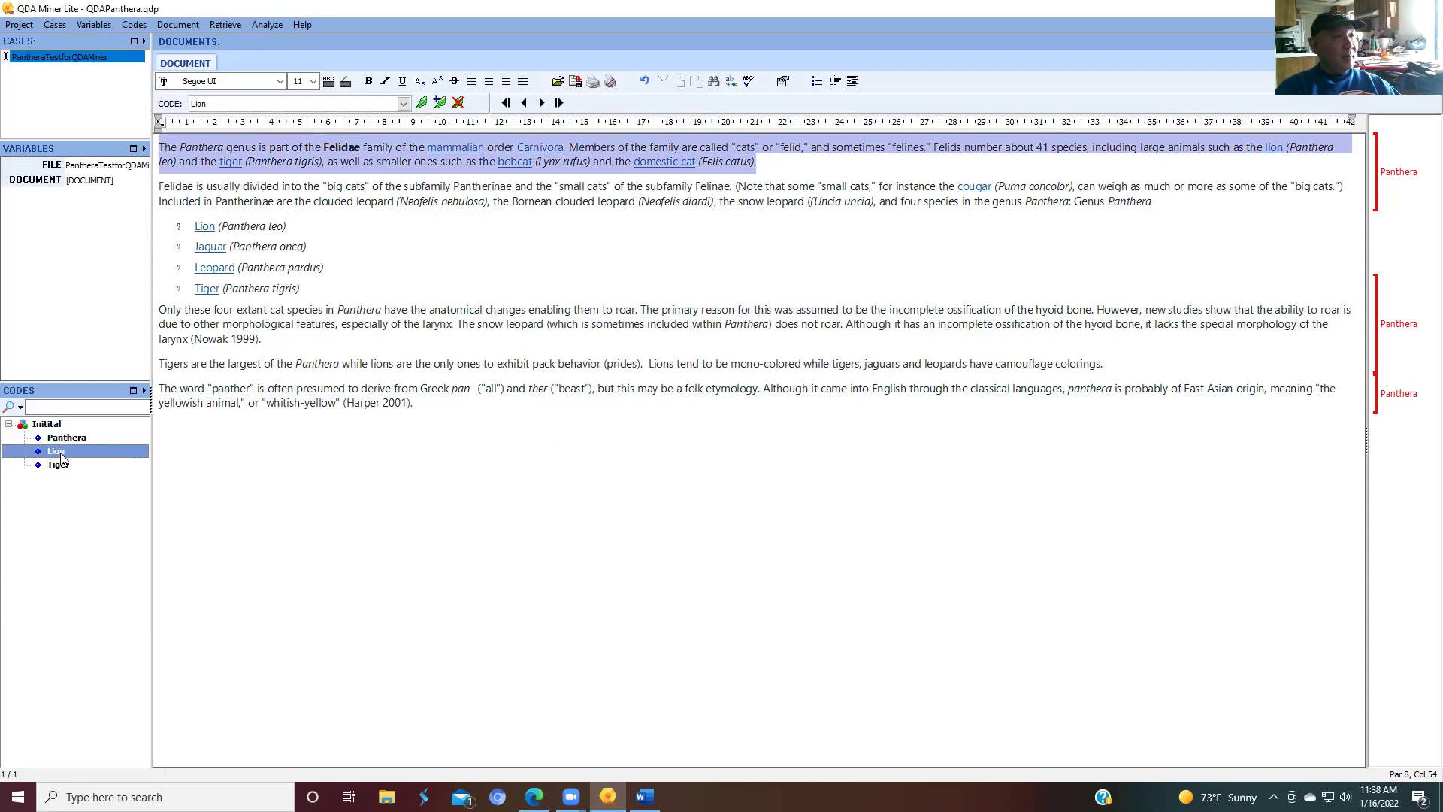
double_click(62, 454)
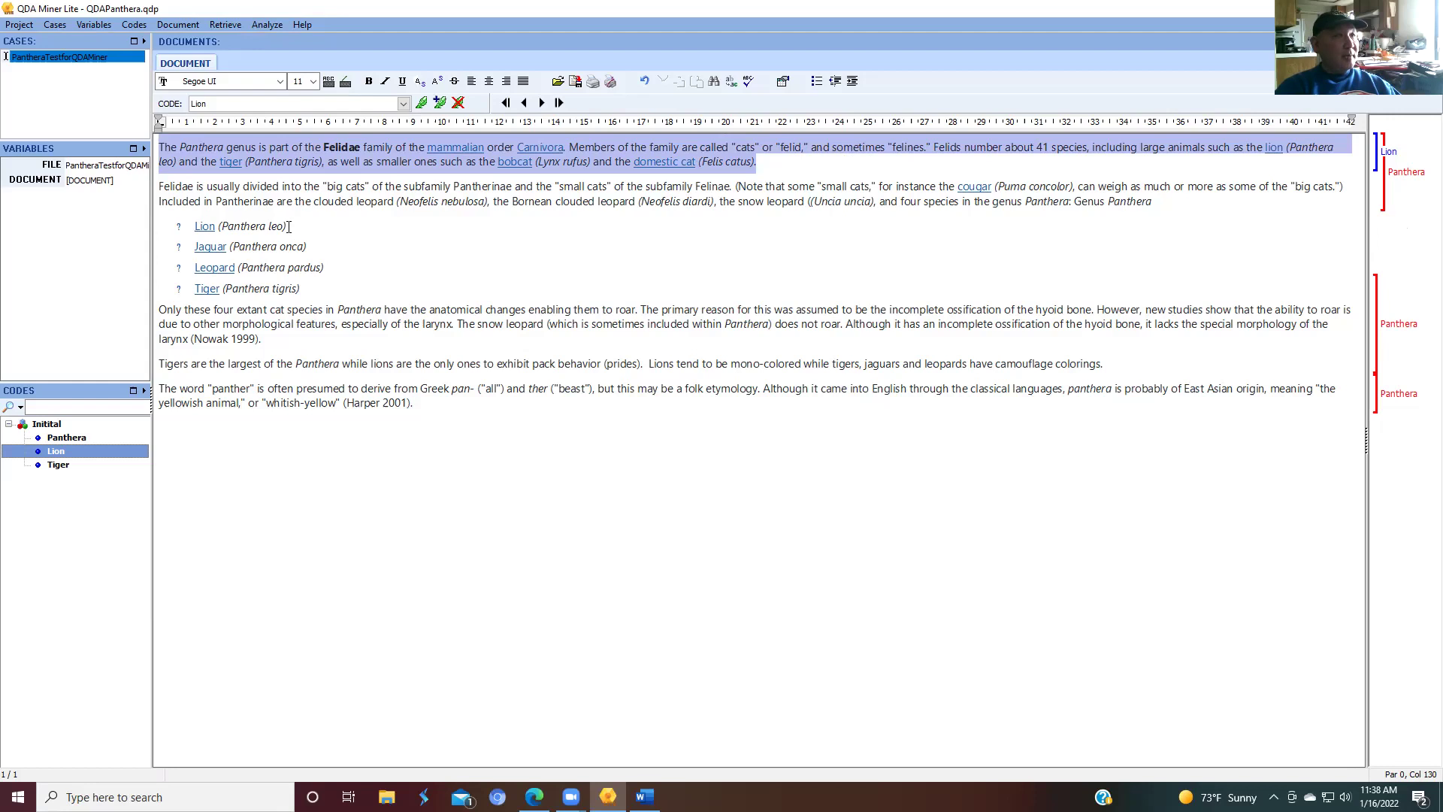
left_click_drag(288, 226, 195, 227)
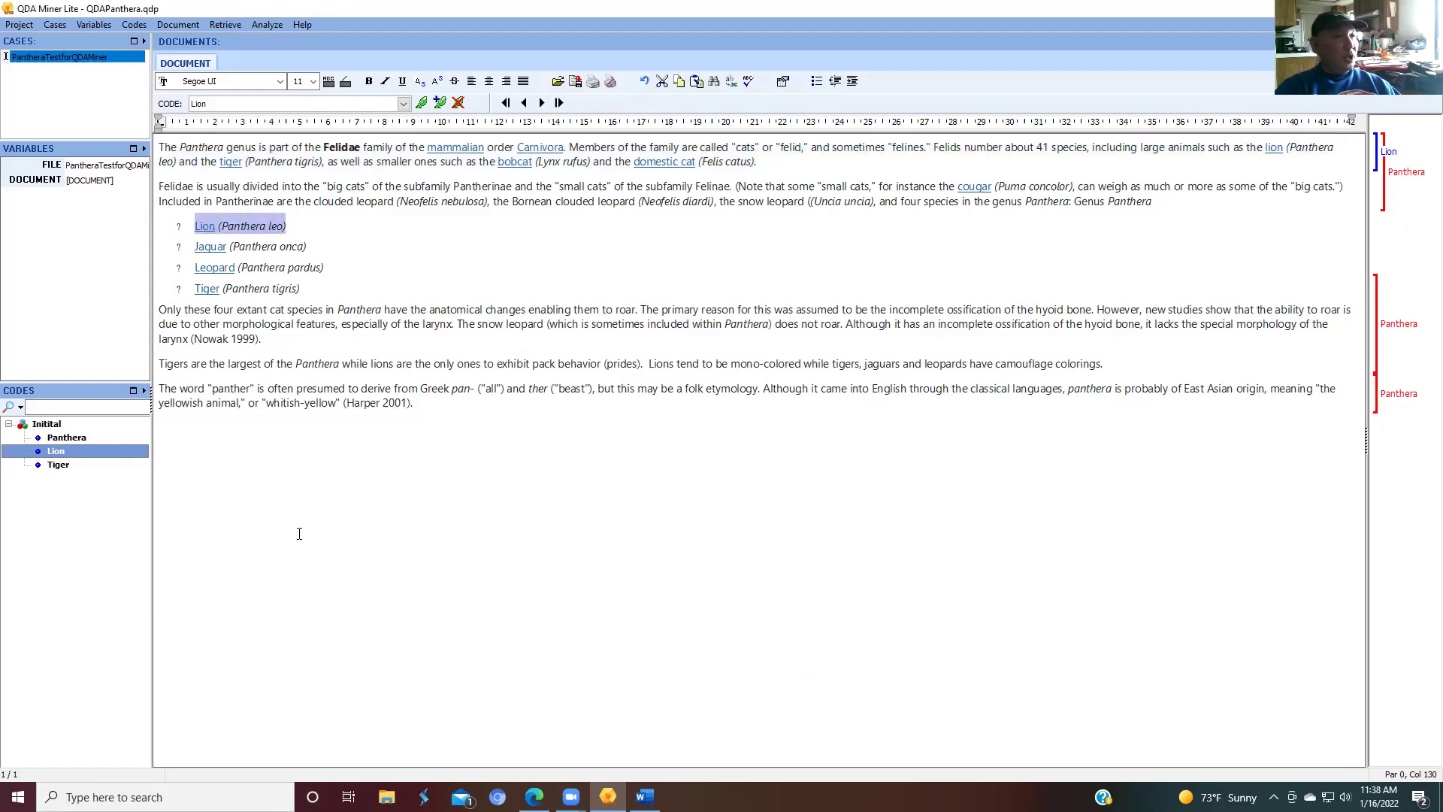
double_click(57, 454)
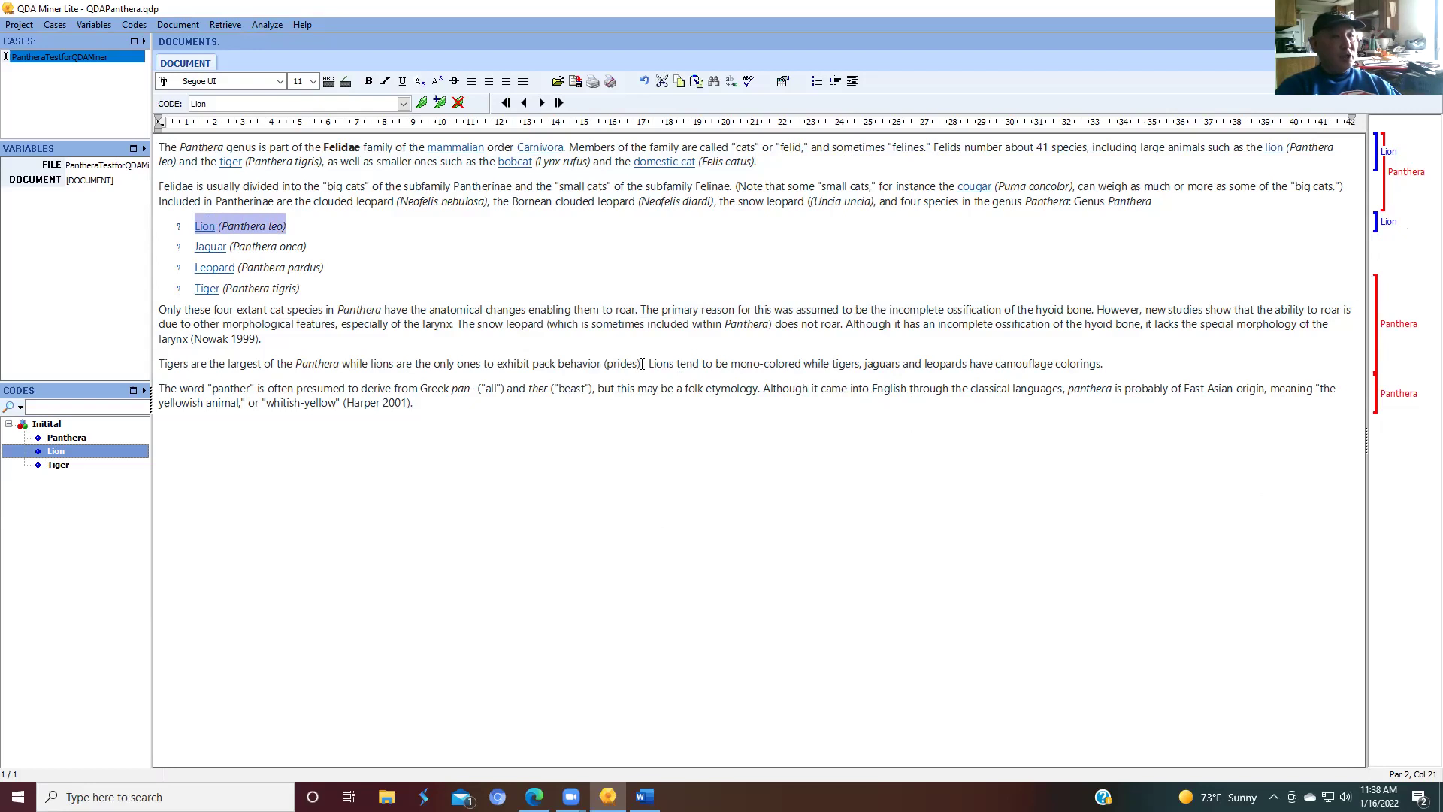
Code the pack-behaviour sentence ending '(prides).' with Lion
left_click_drag(643, 364, 304, 347)
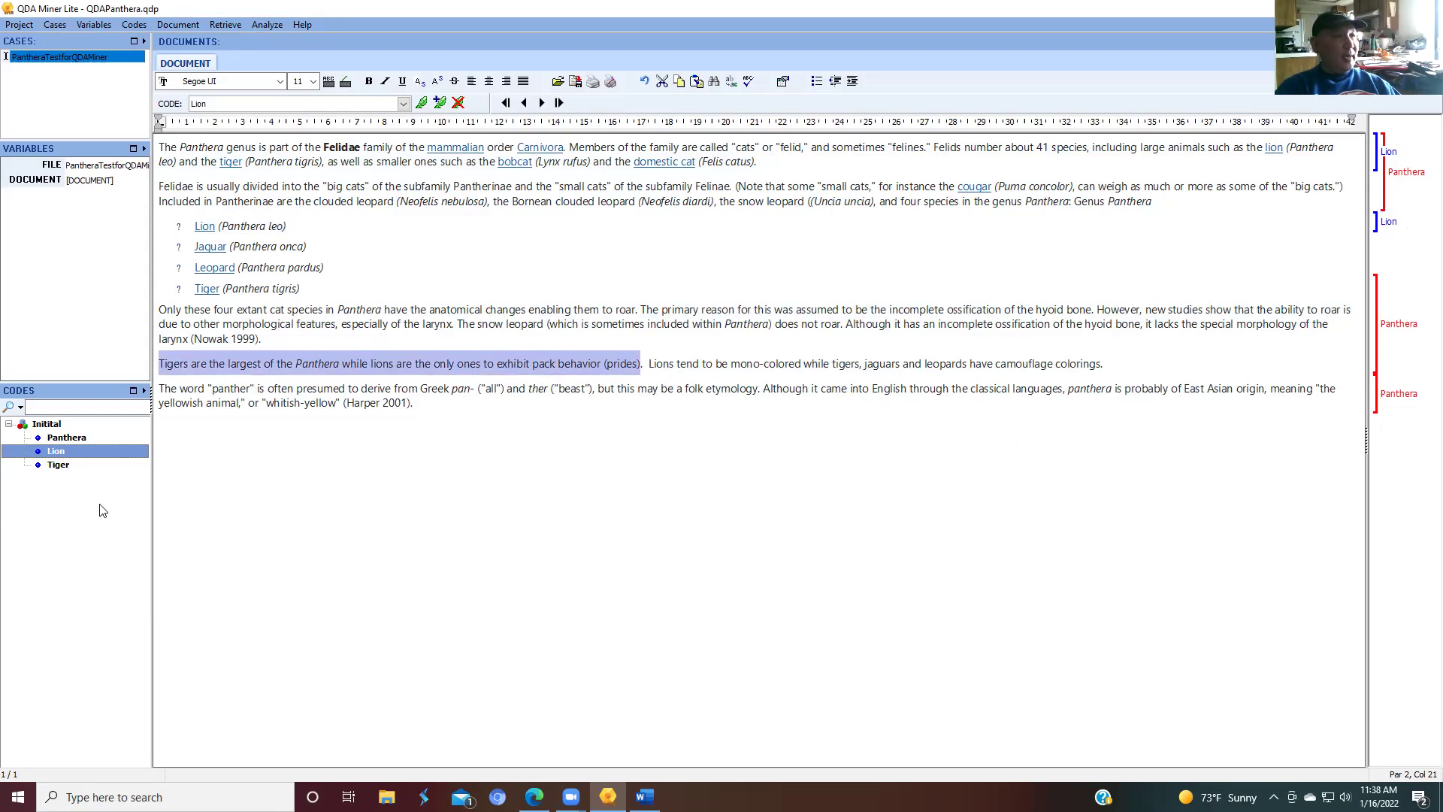
left_click(53, 452)
double_click(56, 451)
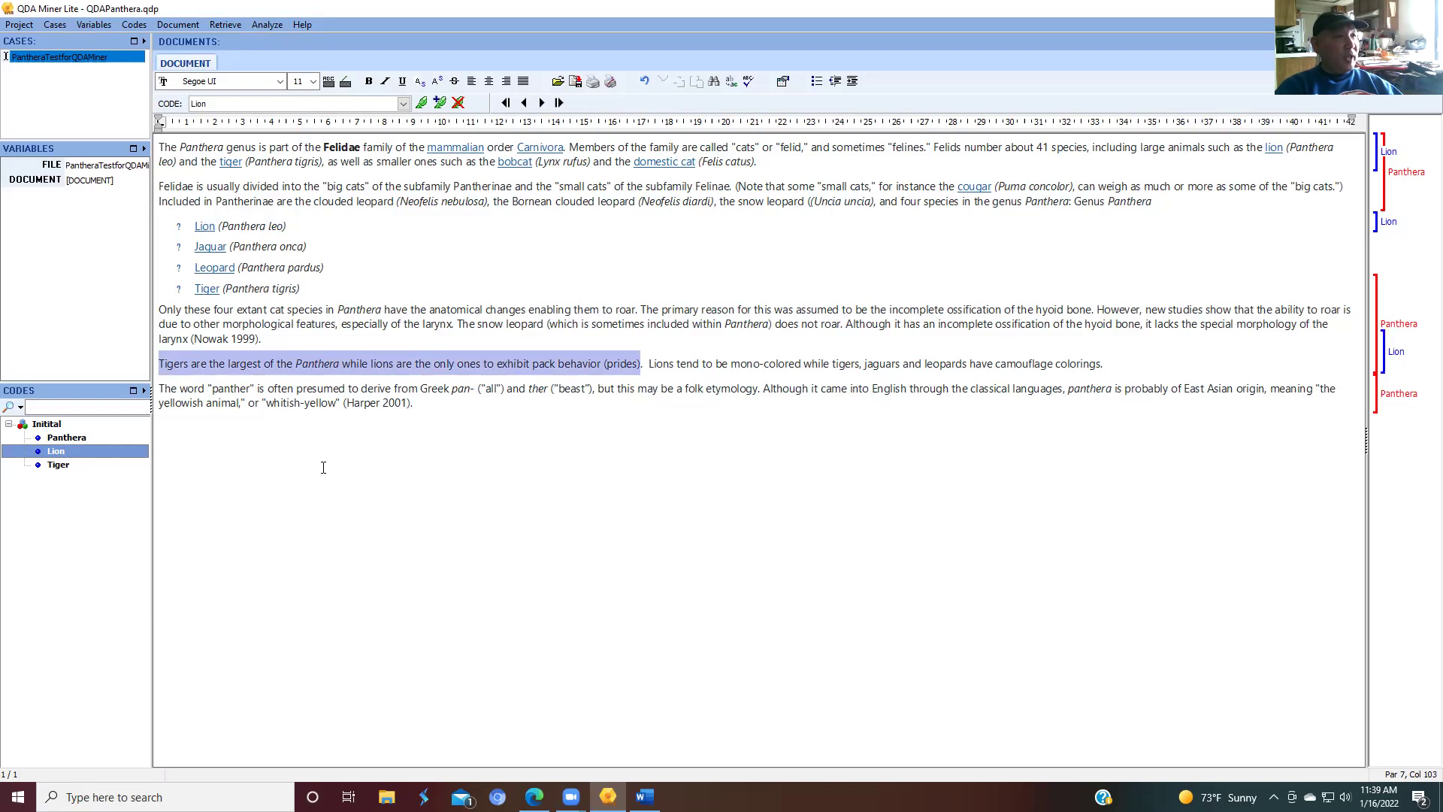
Code the 'Lions tend to be mono-colored' sentence with Lion, then select the first paragraph
left_click(58, 467)
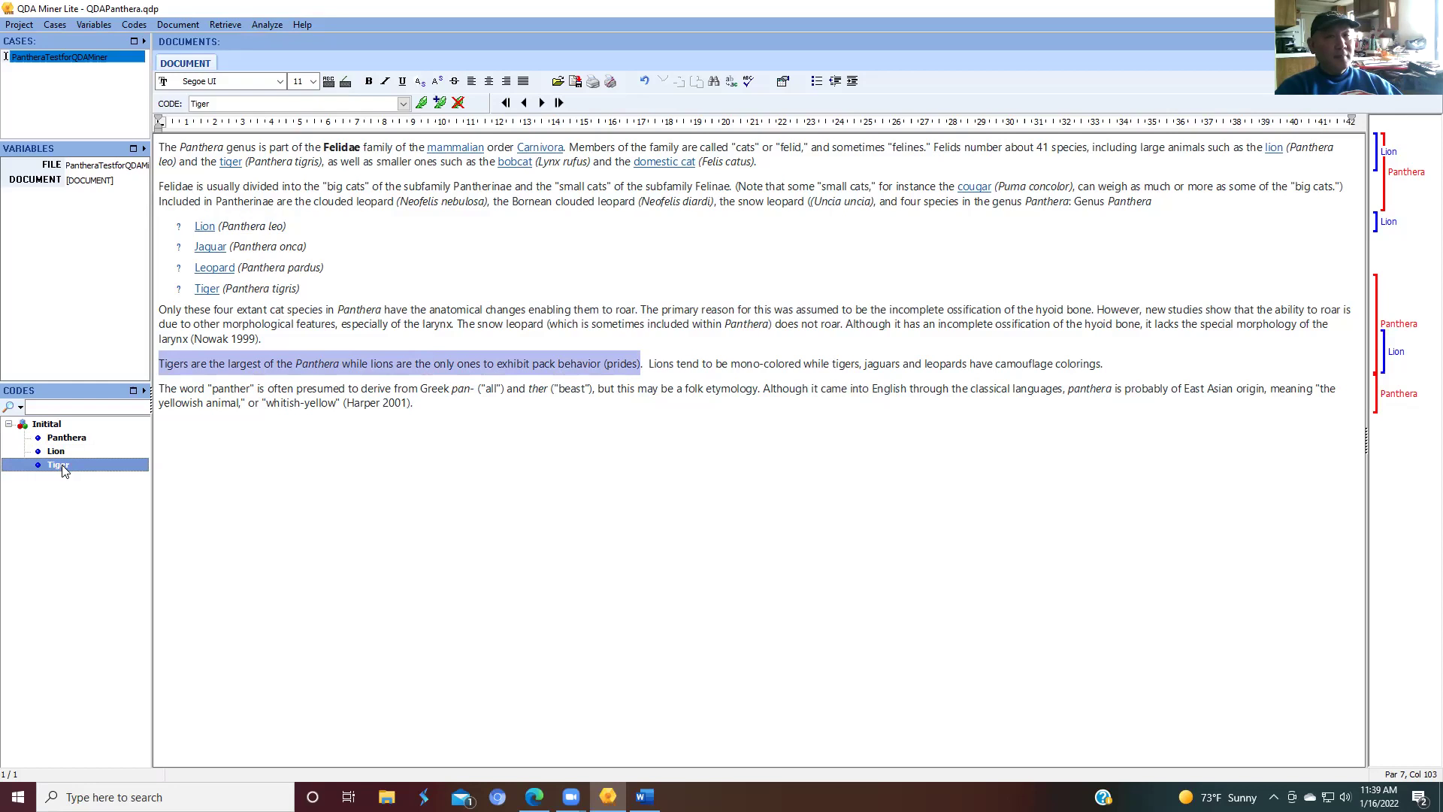
left_click(401, 468)
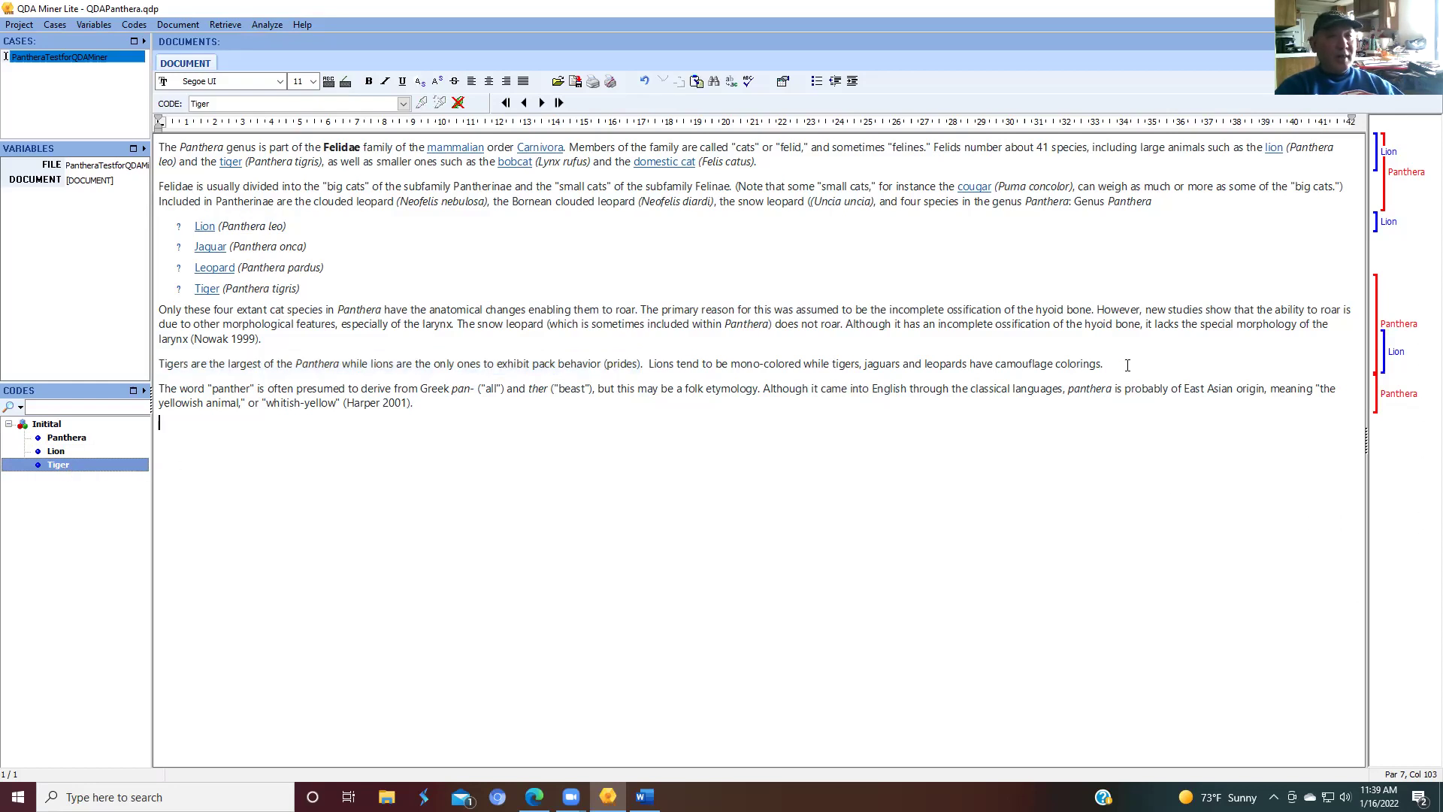
left_click_drag(1105, 364, 649, 367)
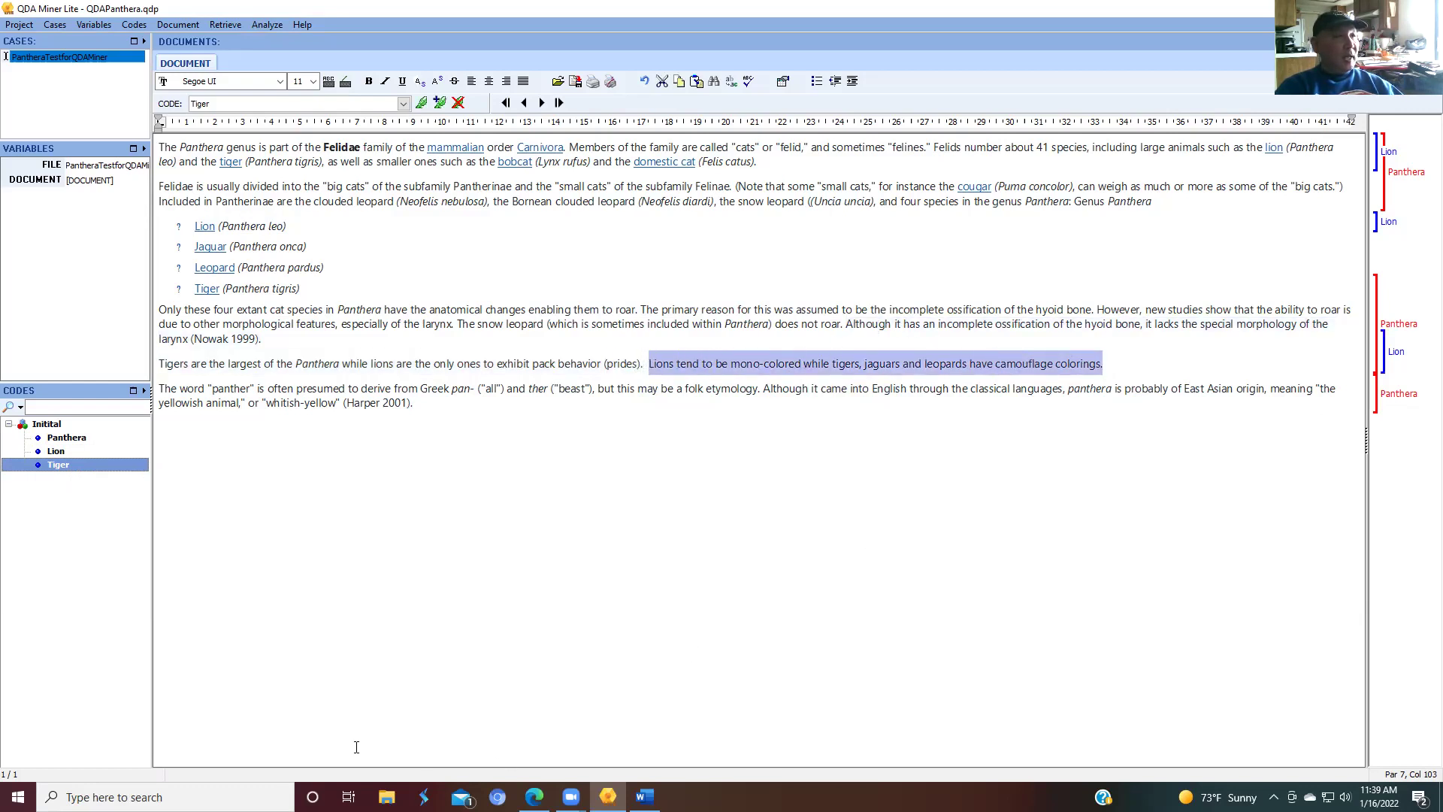
double_click(53, 451)
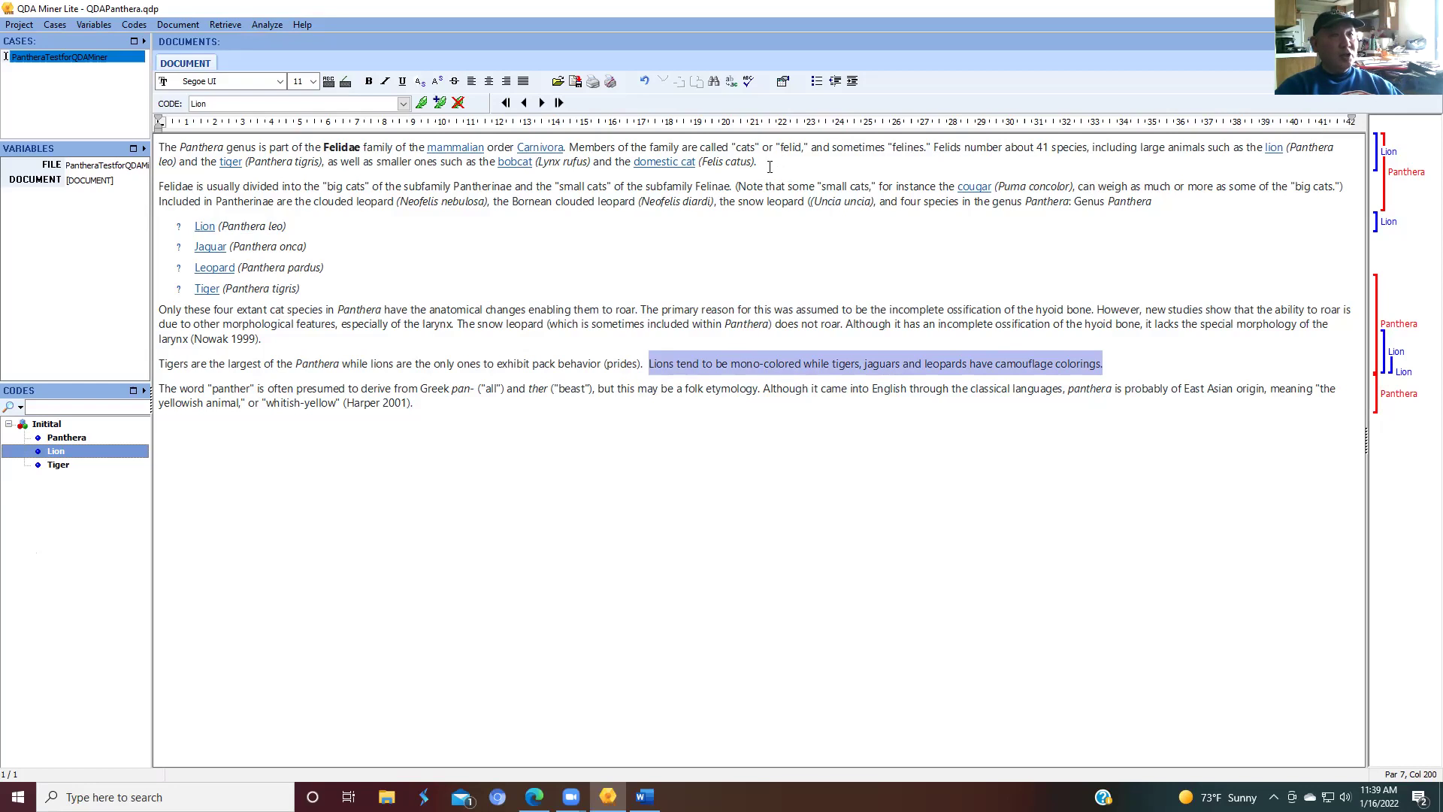
left_click_drag(769, 167, 158, 146)
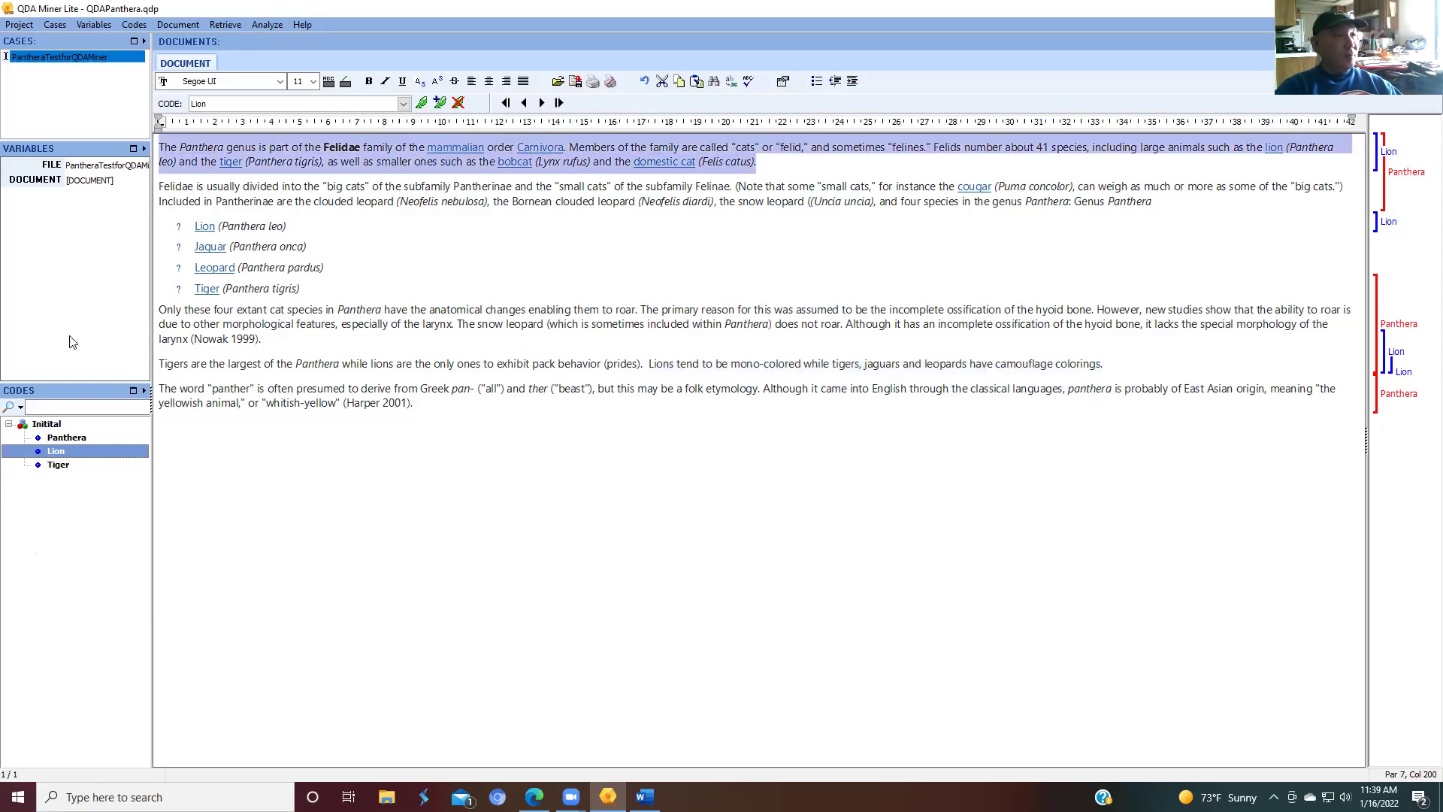
Apply Tiger to the first paragraph, the 'Tiger (Panthera tigris)' line, and the tigers-largest and camouflage sentences
left_click(63, 469)
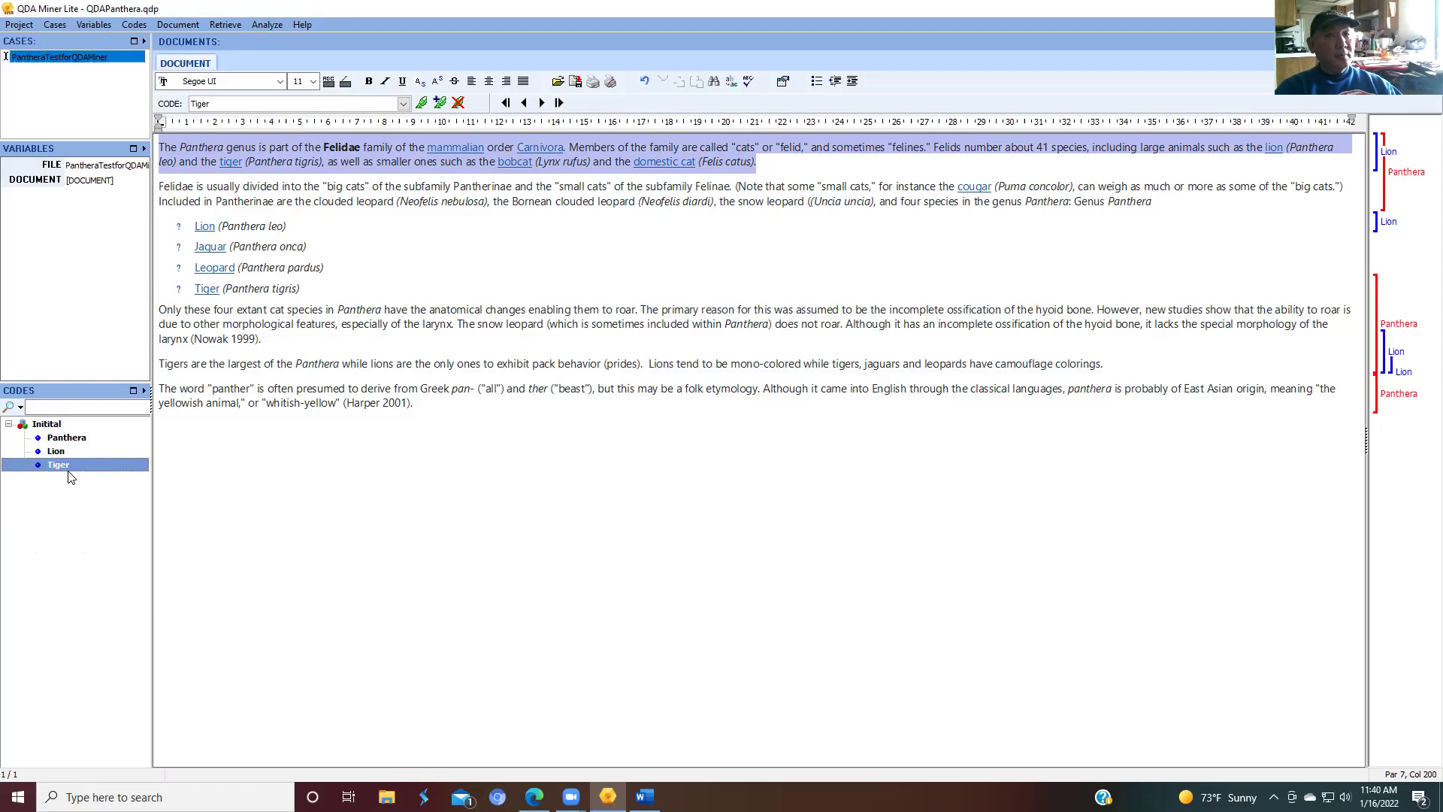
double_click(60, 470)
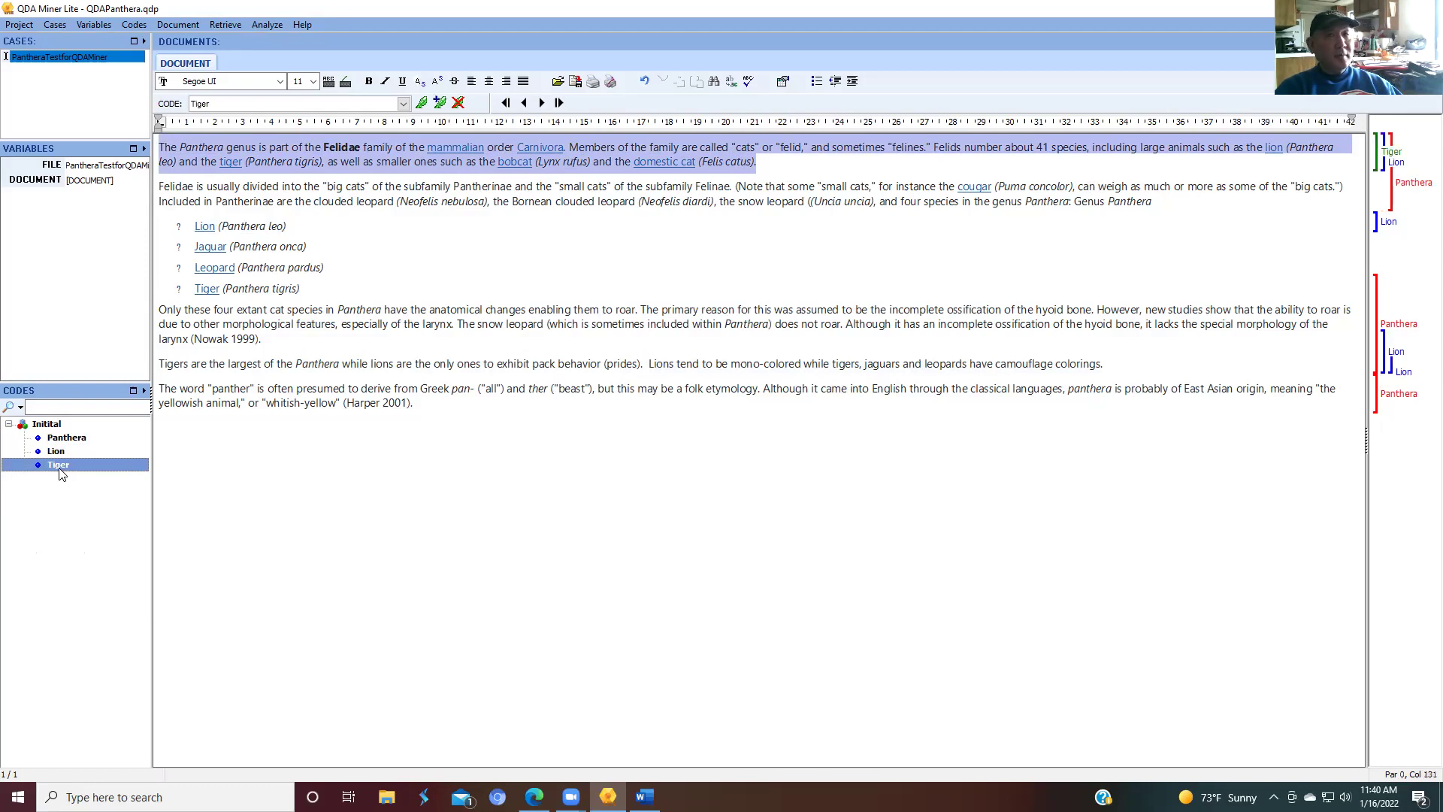
mouse_move(1387, 162)
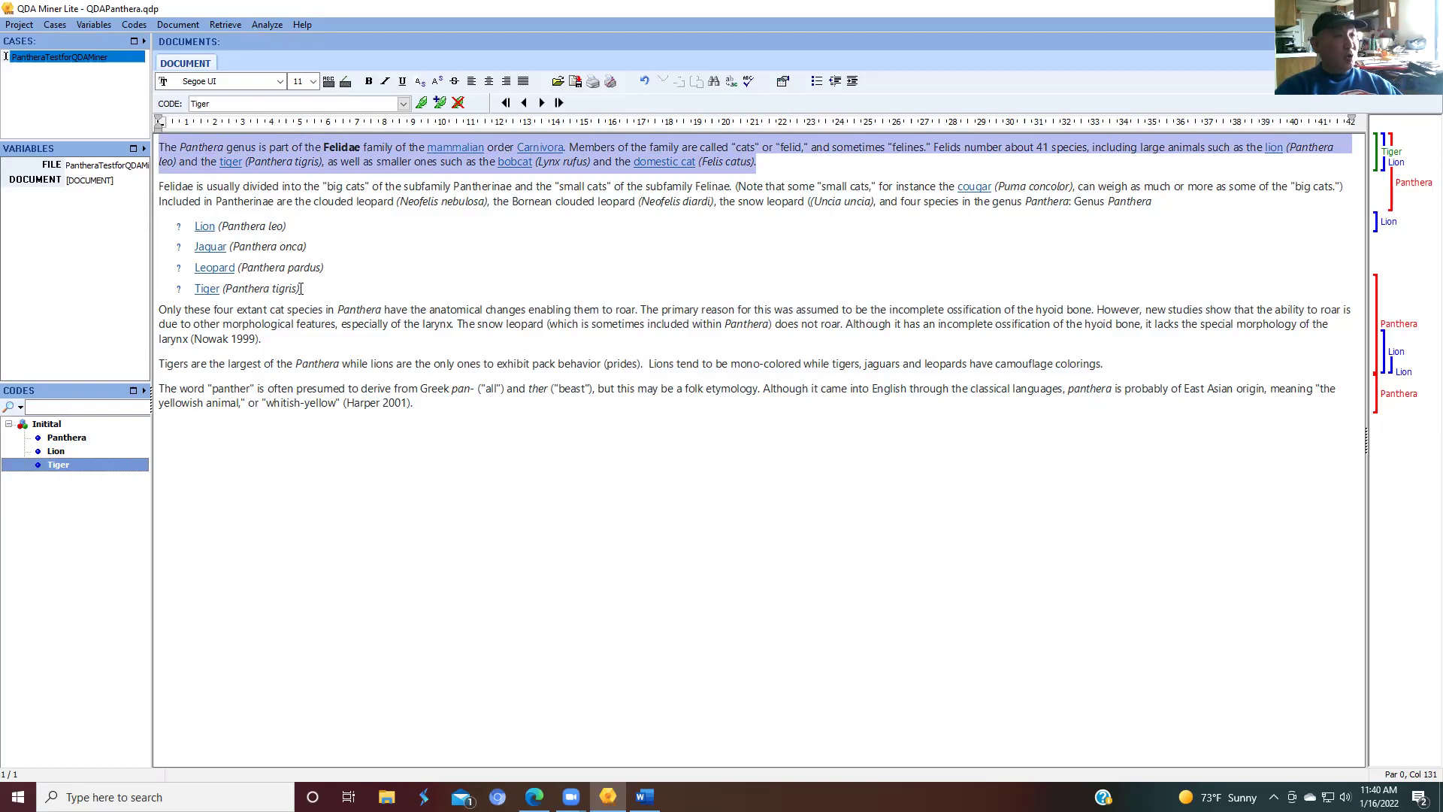
left_click_drag(299, 289, 195, 293)
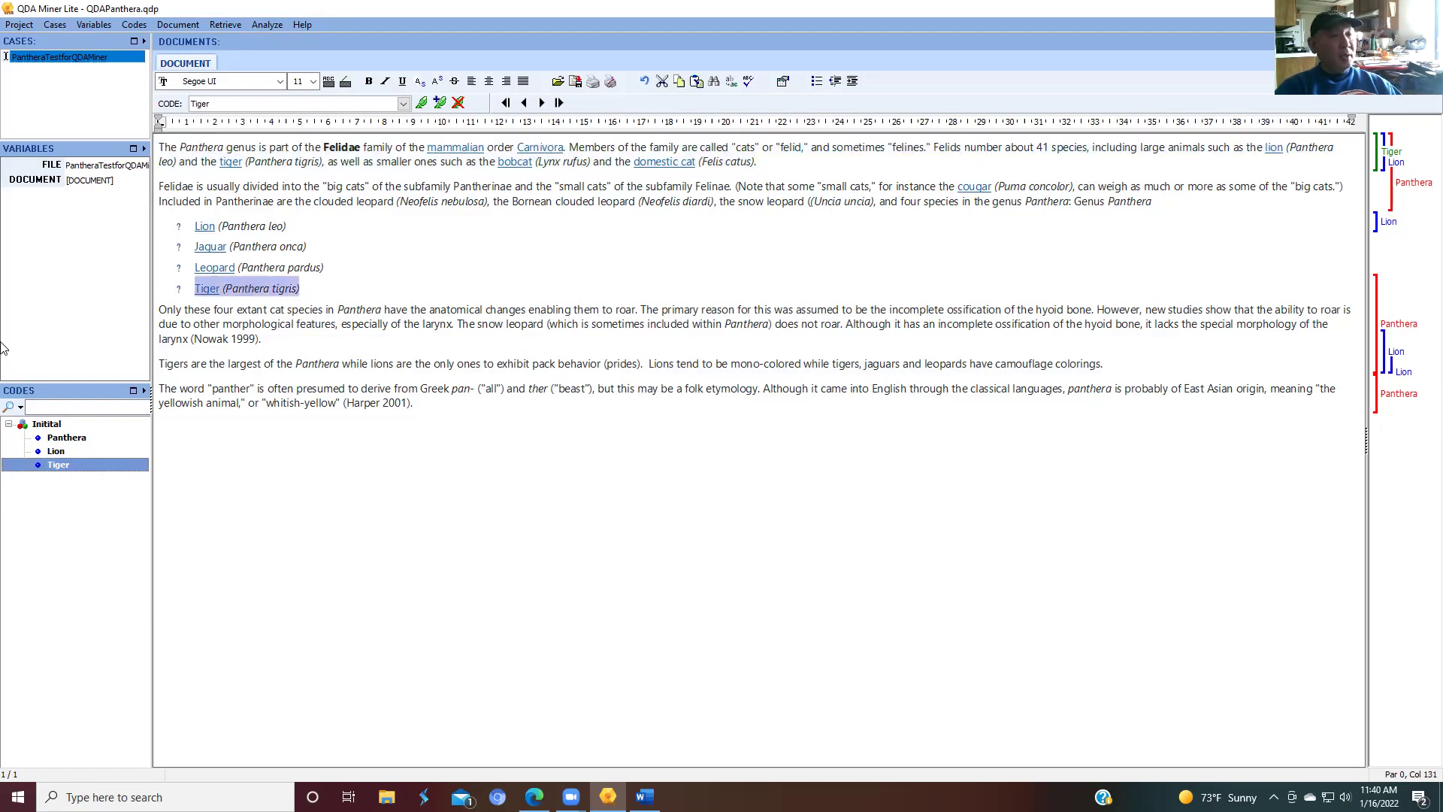
double_click(66, 466)
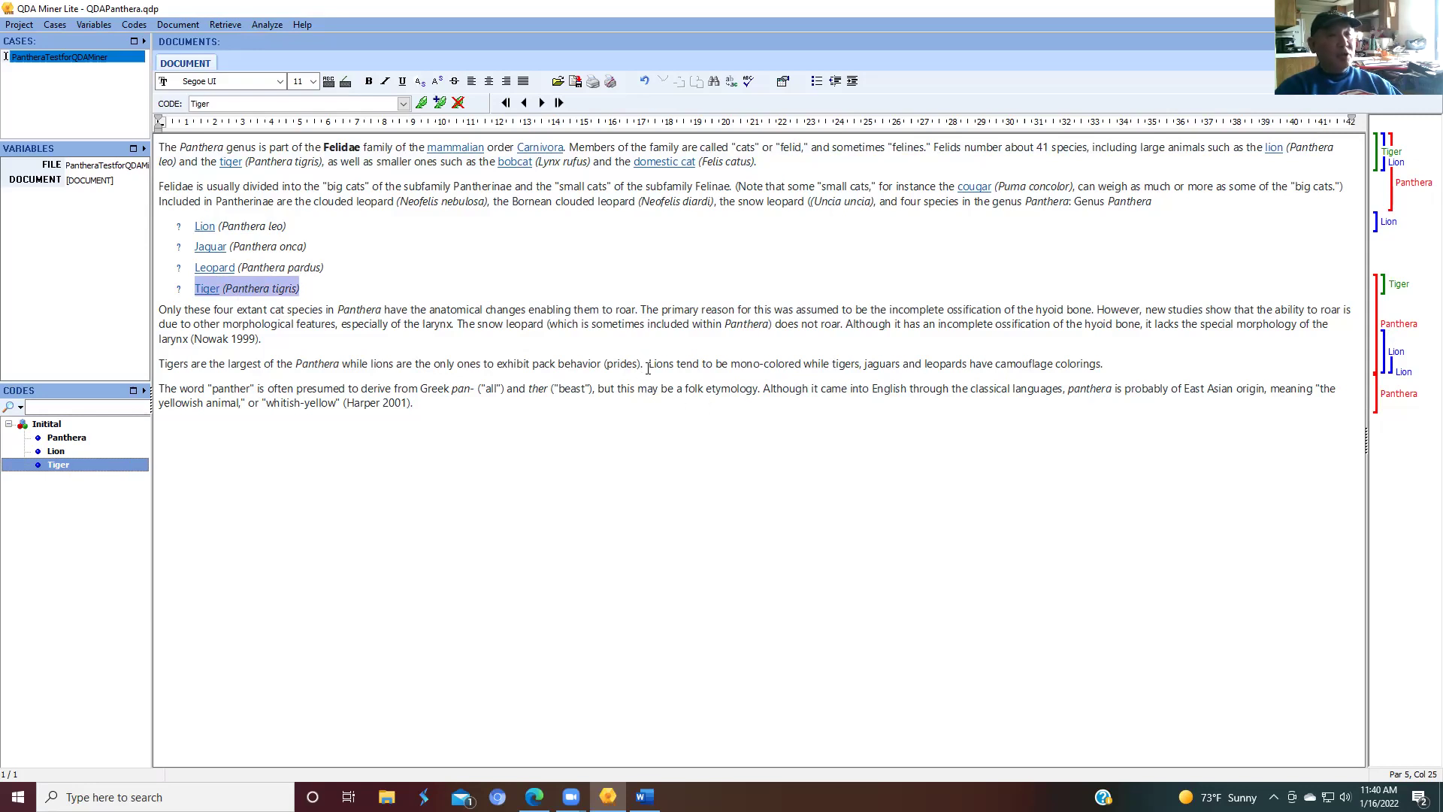
left_click_drag(643, 366, 159, 364)
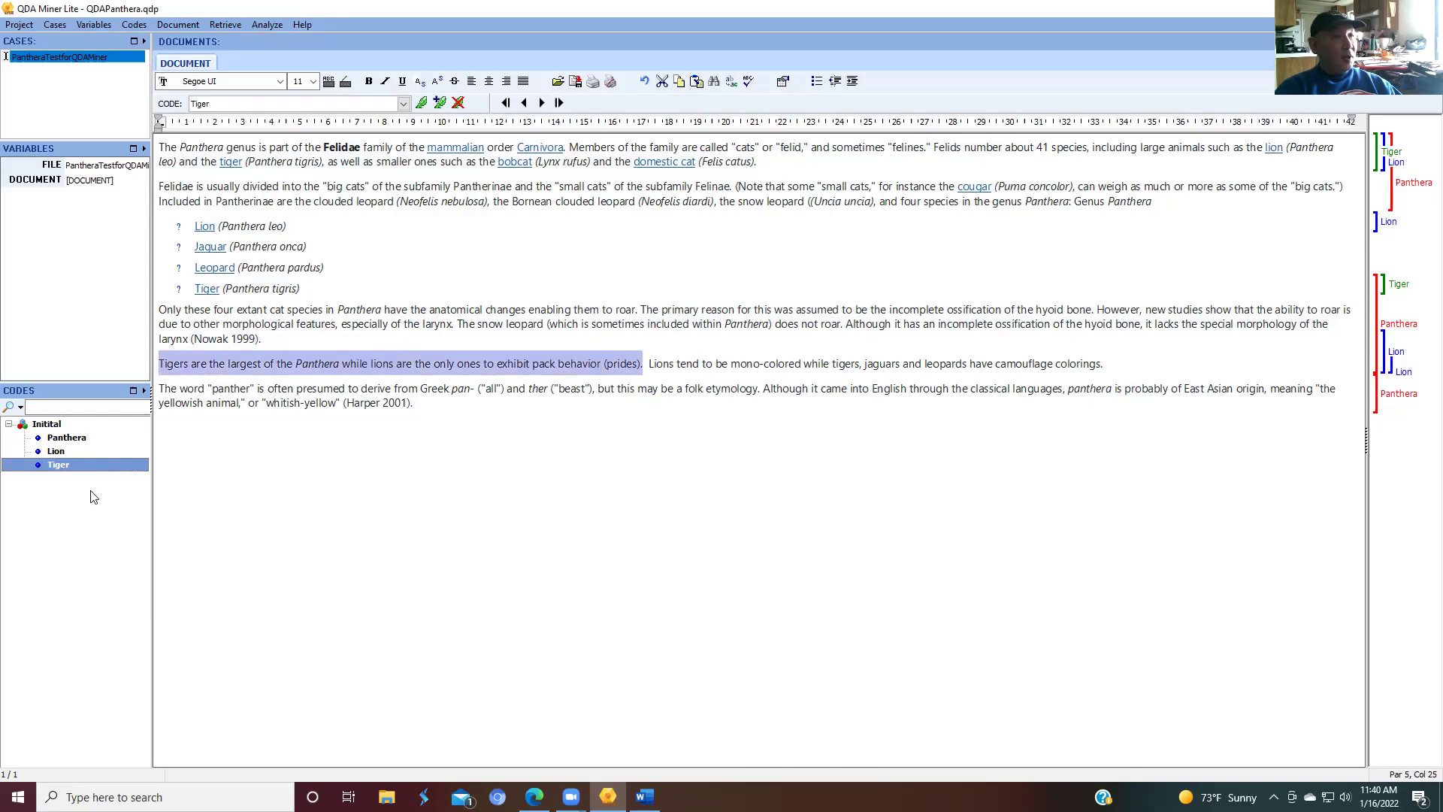
double_click(53, 466)
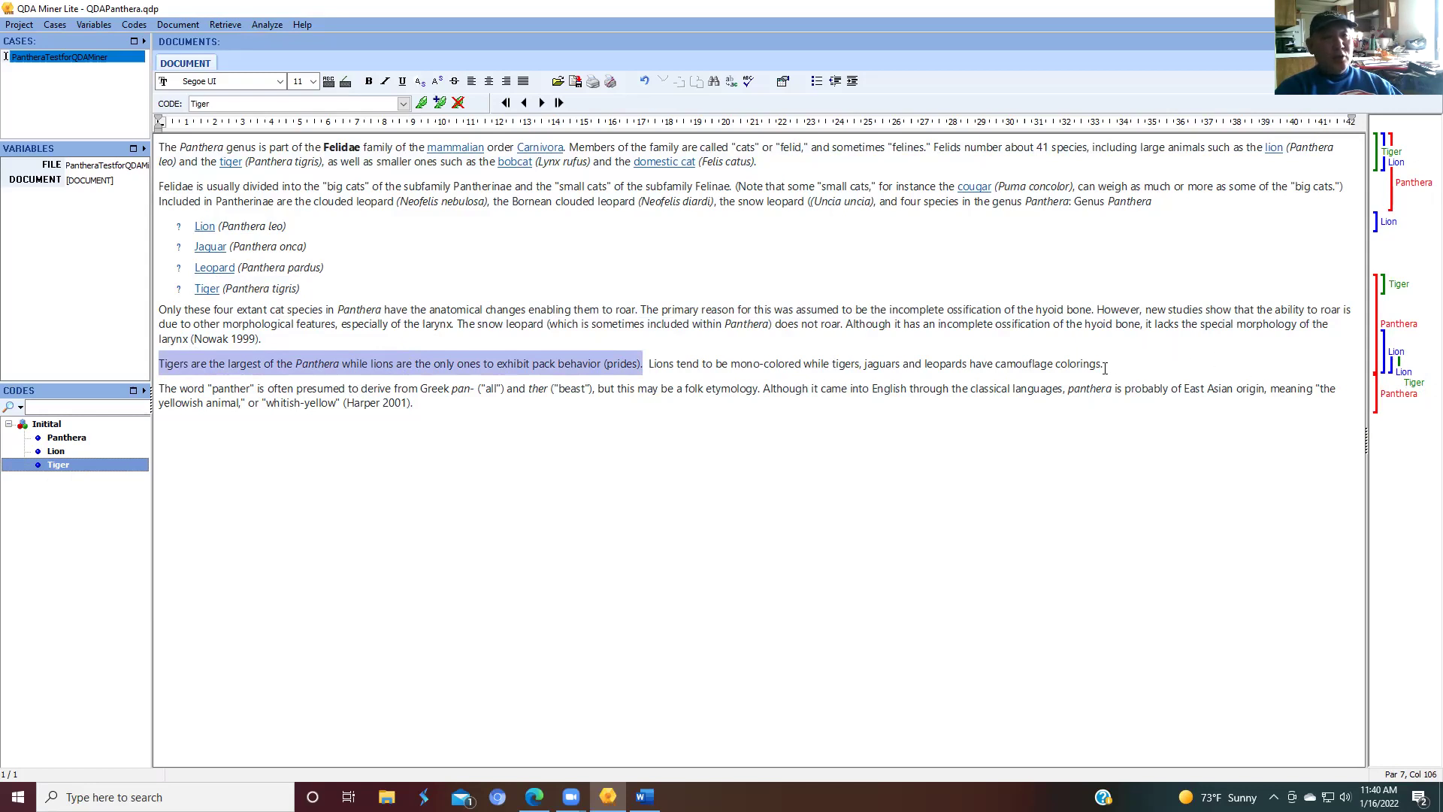
left_click_drag(1106, 365, 651, 366)
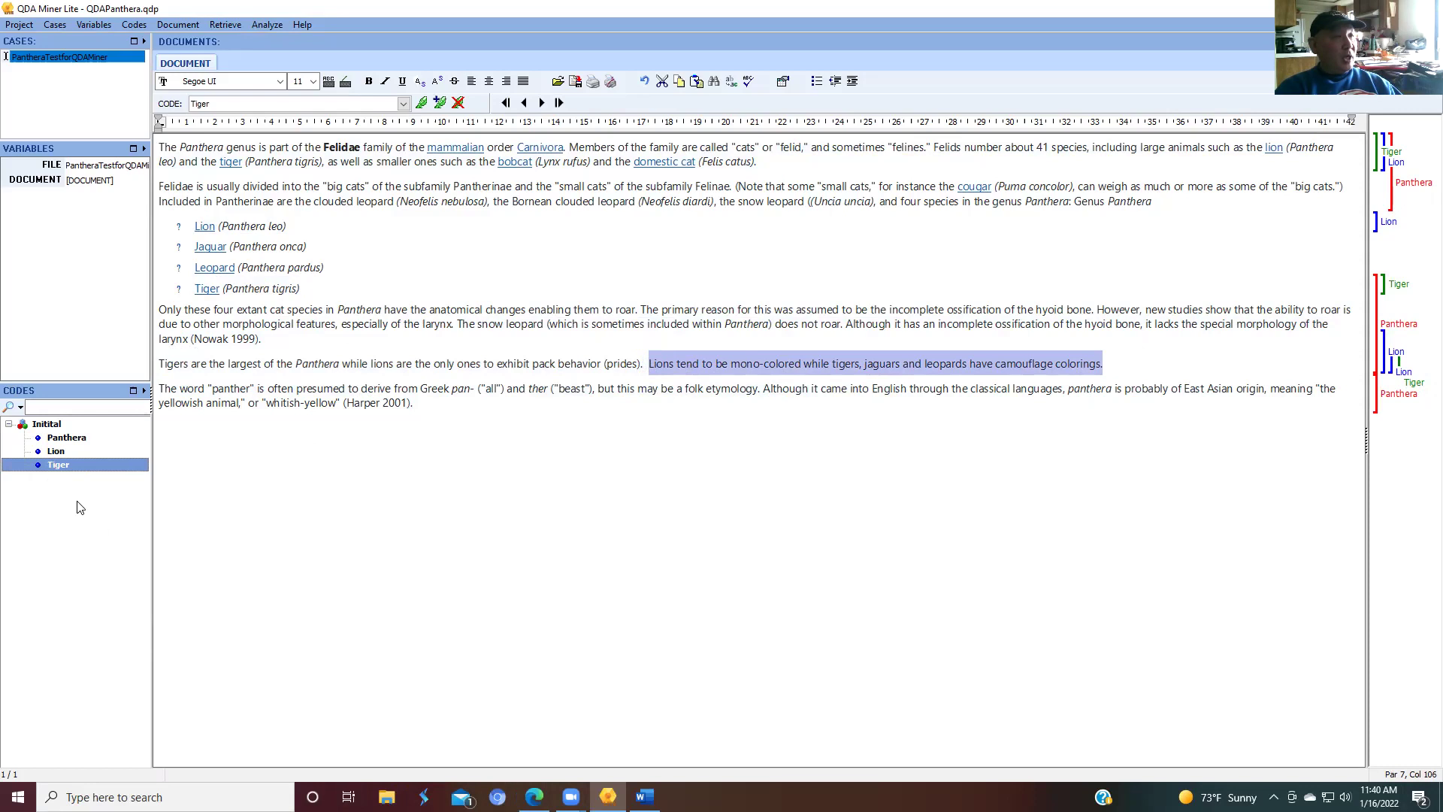
left_click(63, 466)
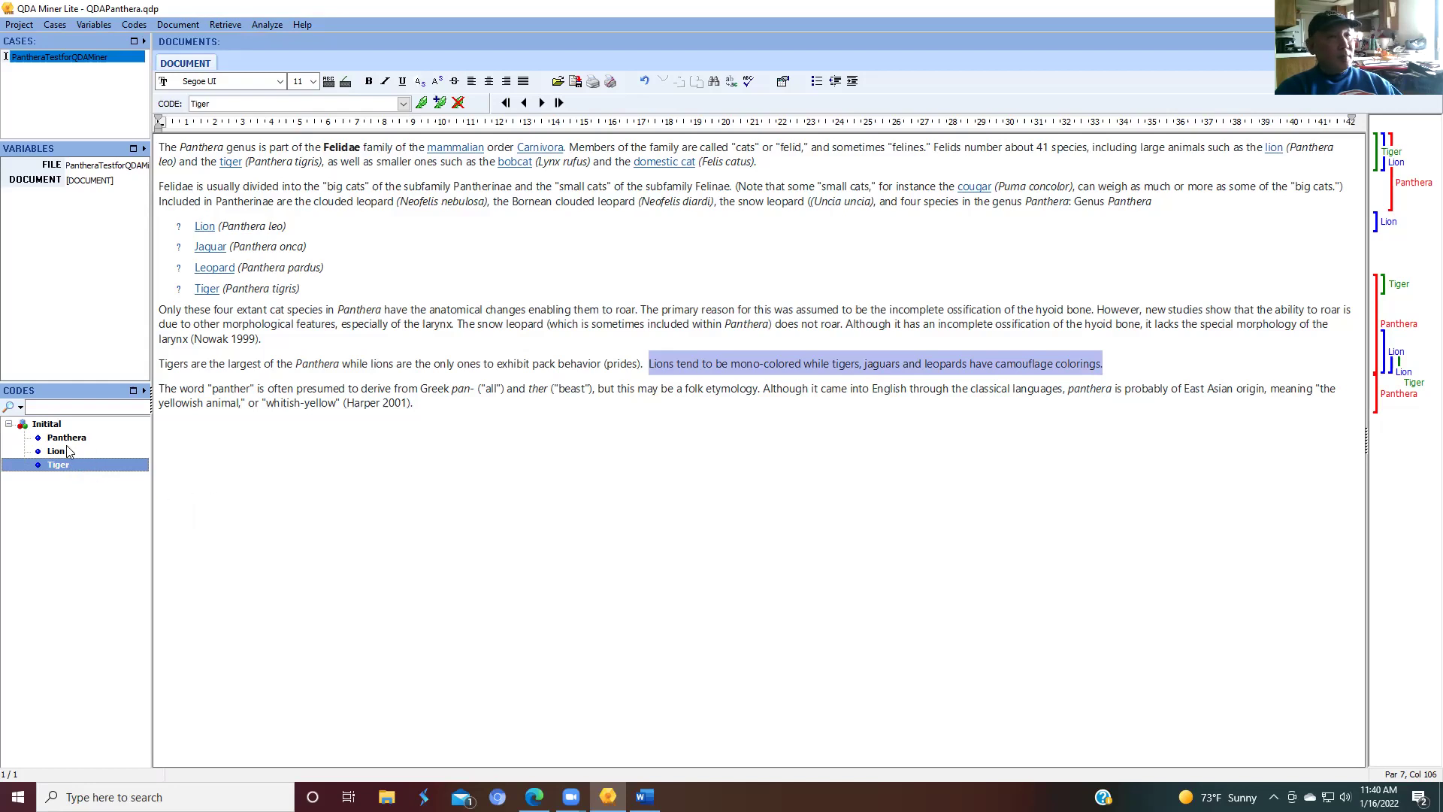
double_click(60, 463)
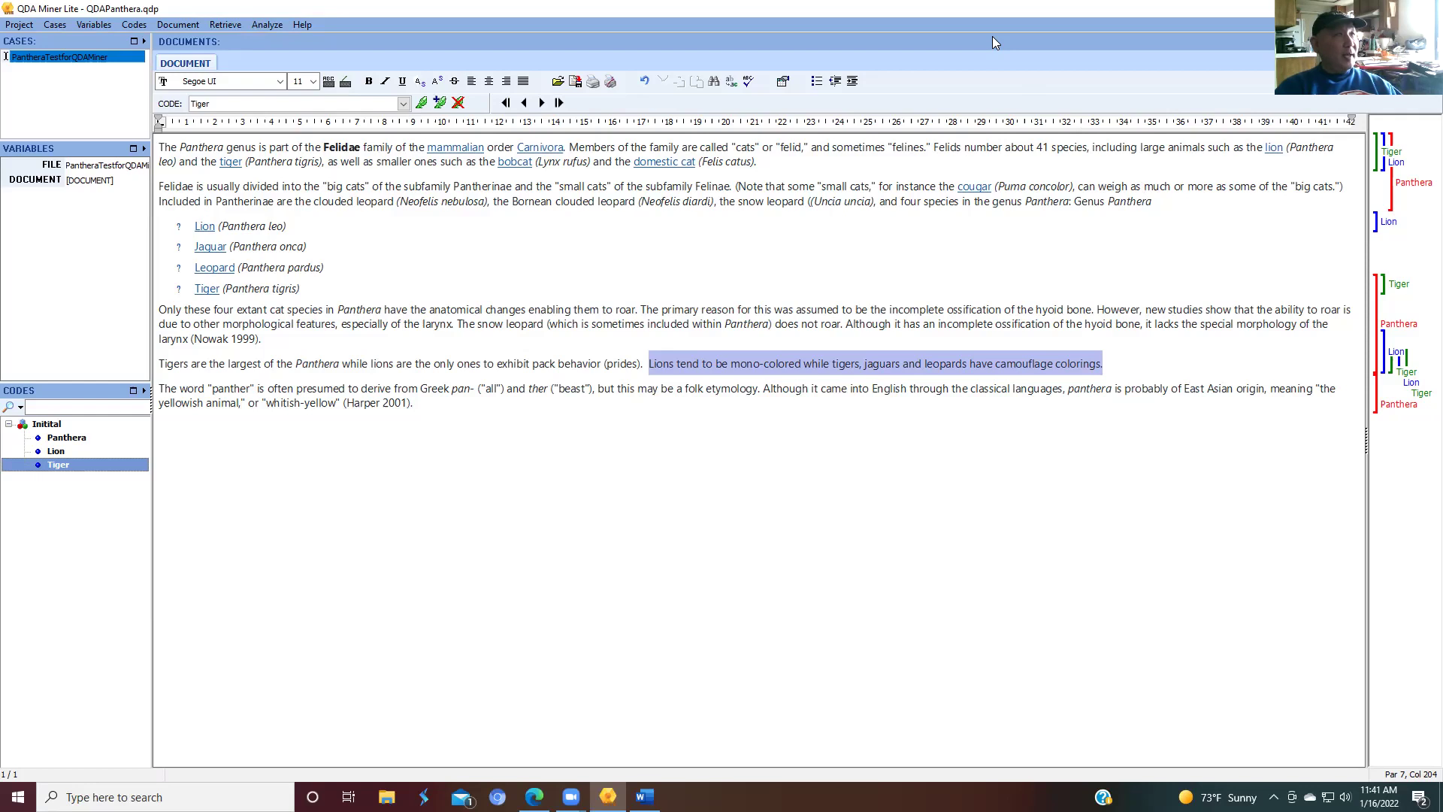
left_click(270, 28)
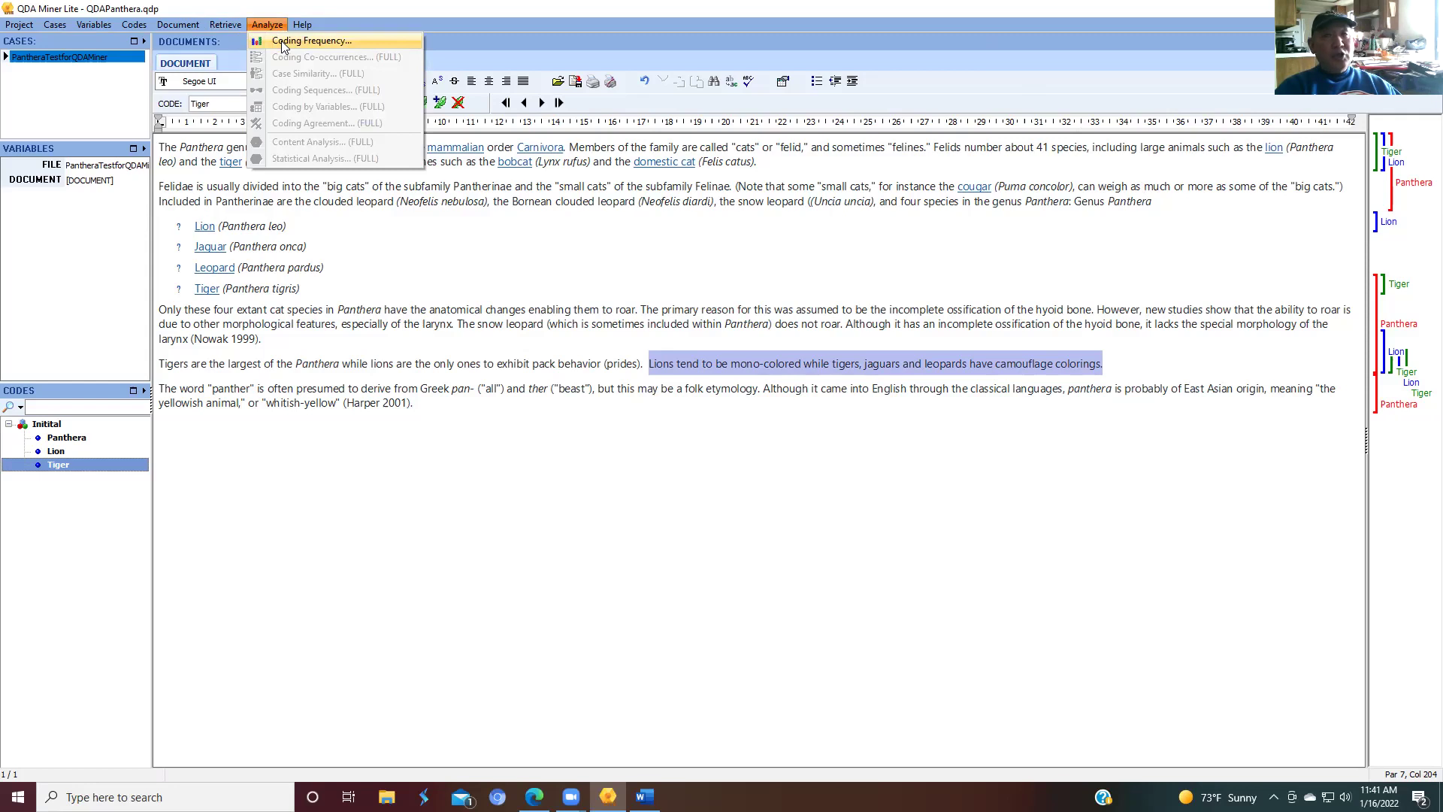
left_click(281, 40)
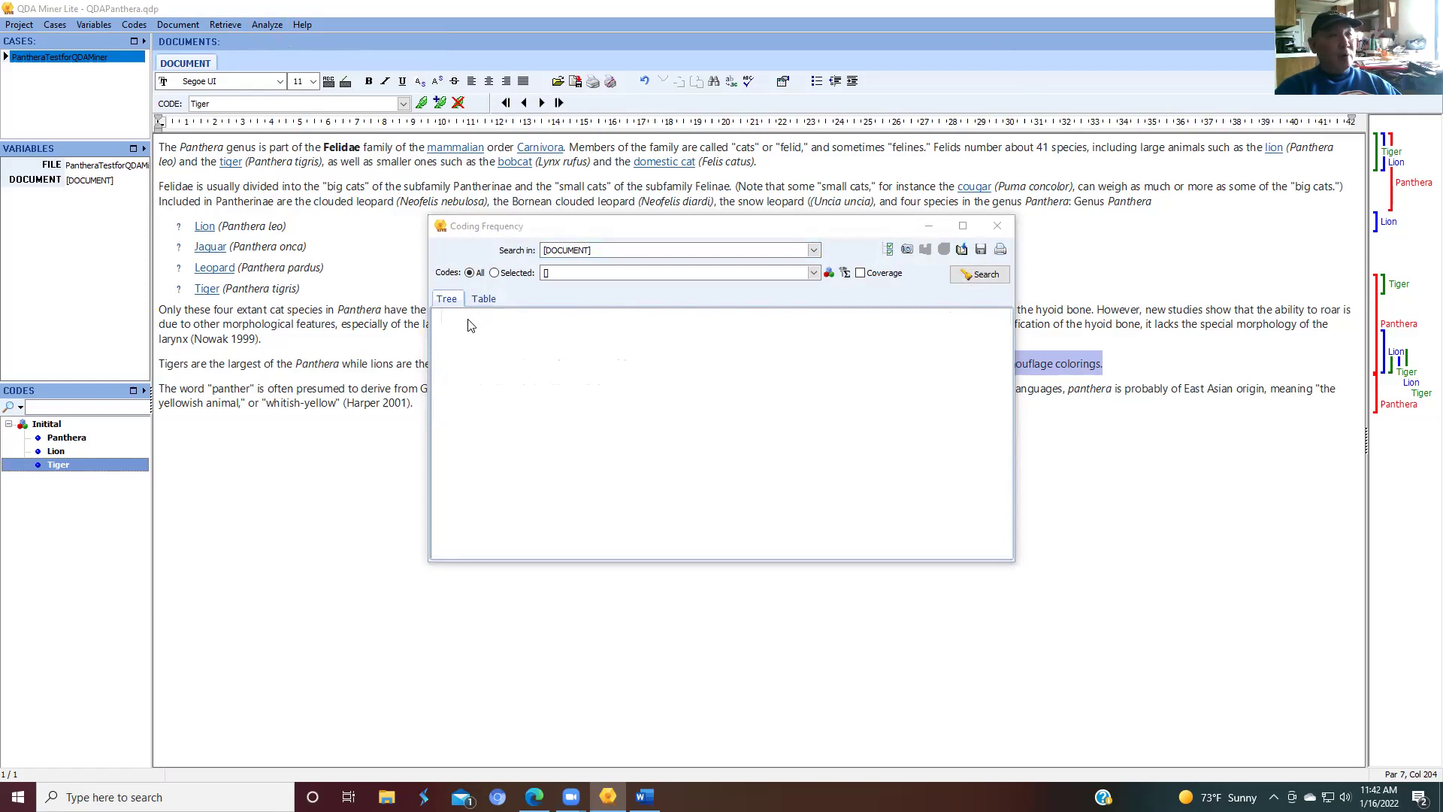
left_click(983, 276)
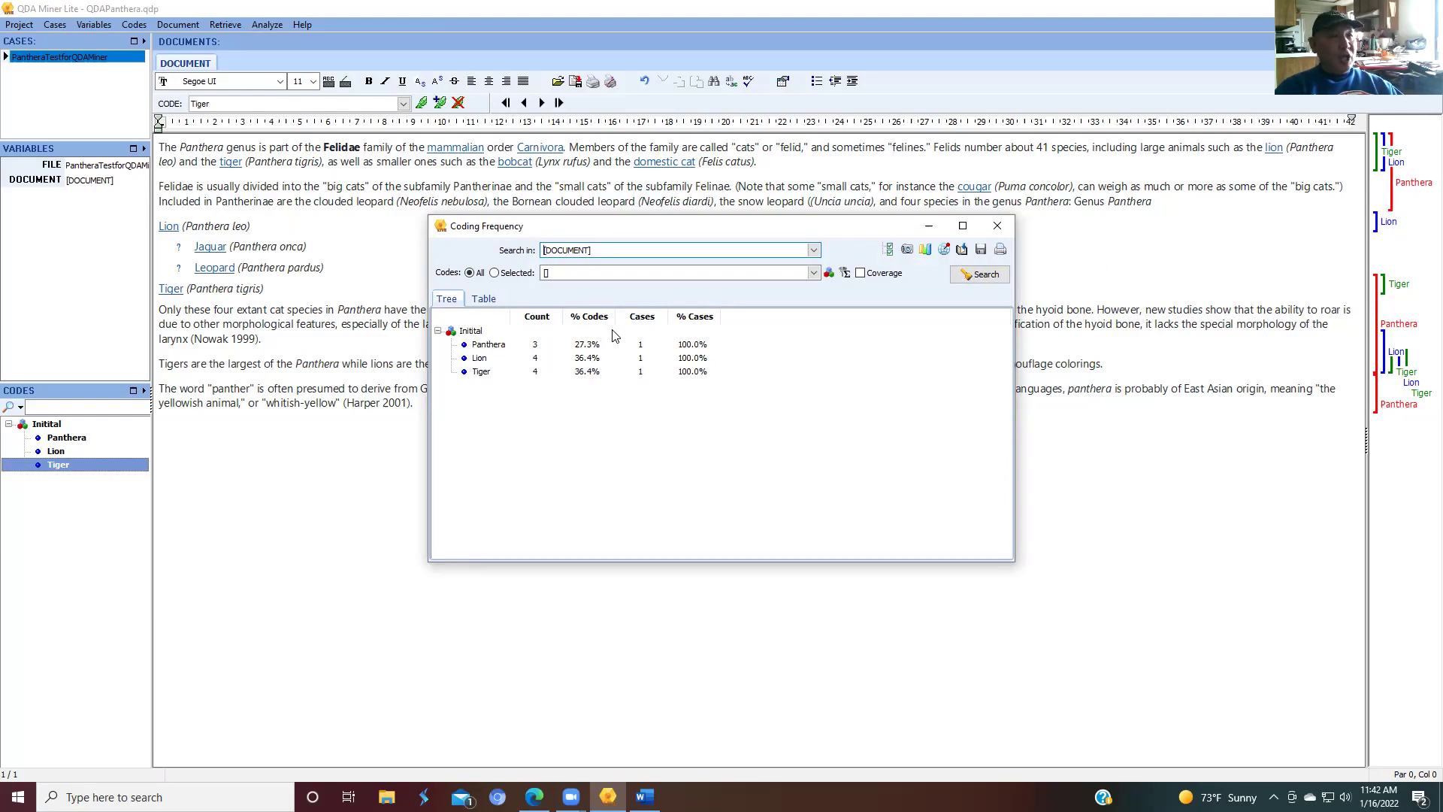
left_click(485, 299)
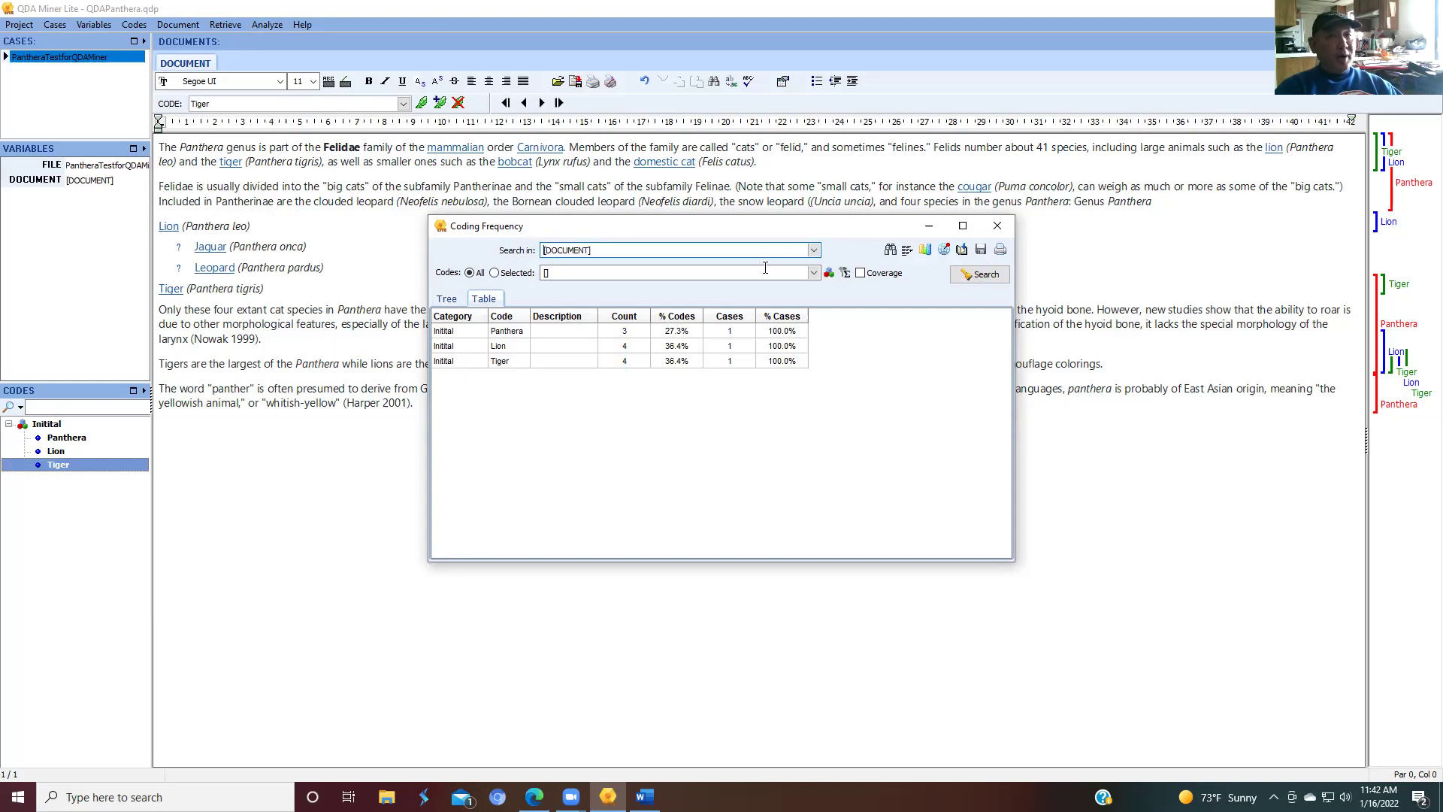
left_click(998, 227)
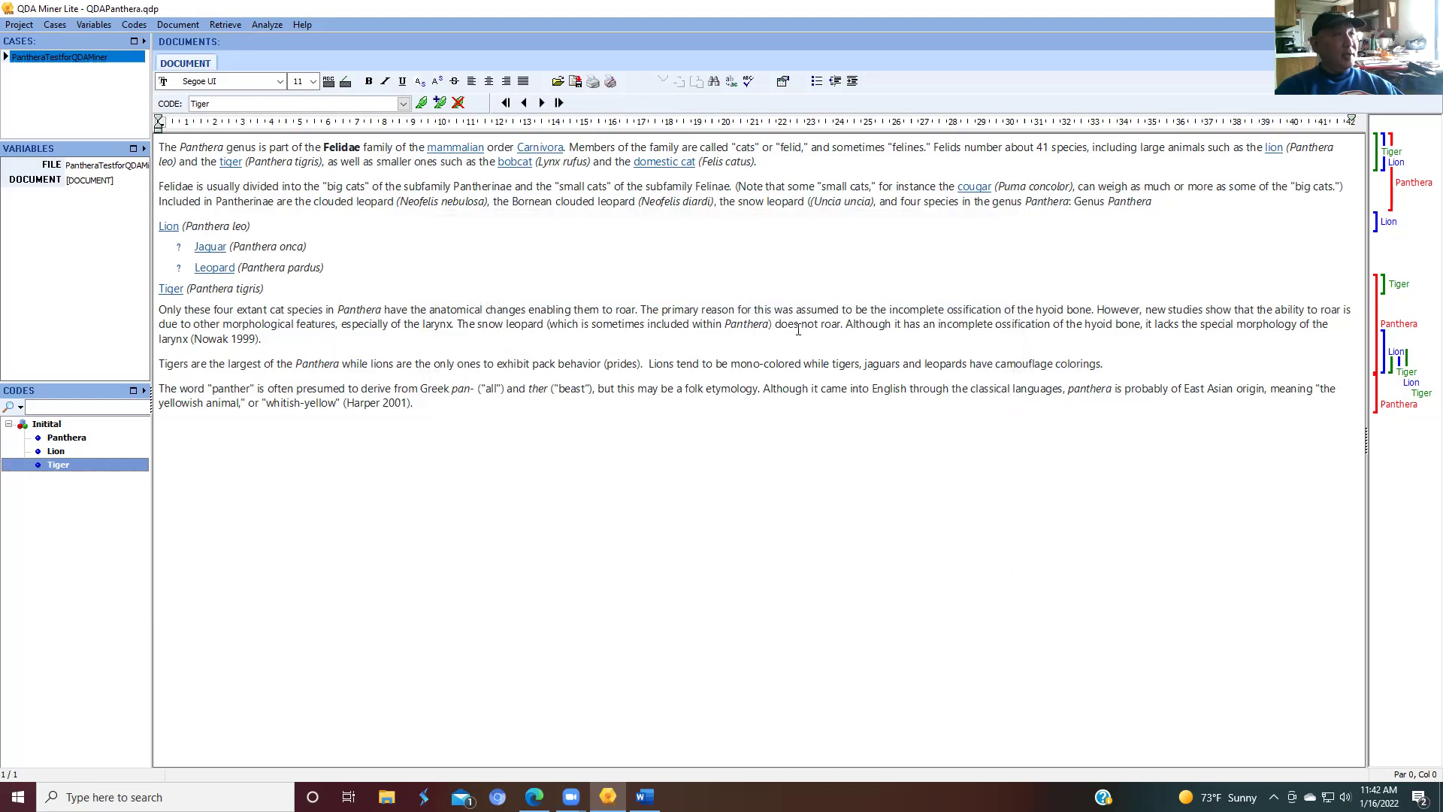
Chart the document's codes, switching from horizontal bars to pie chart to word cloud
left_click(178, 29)
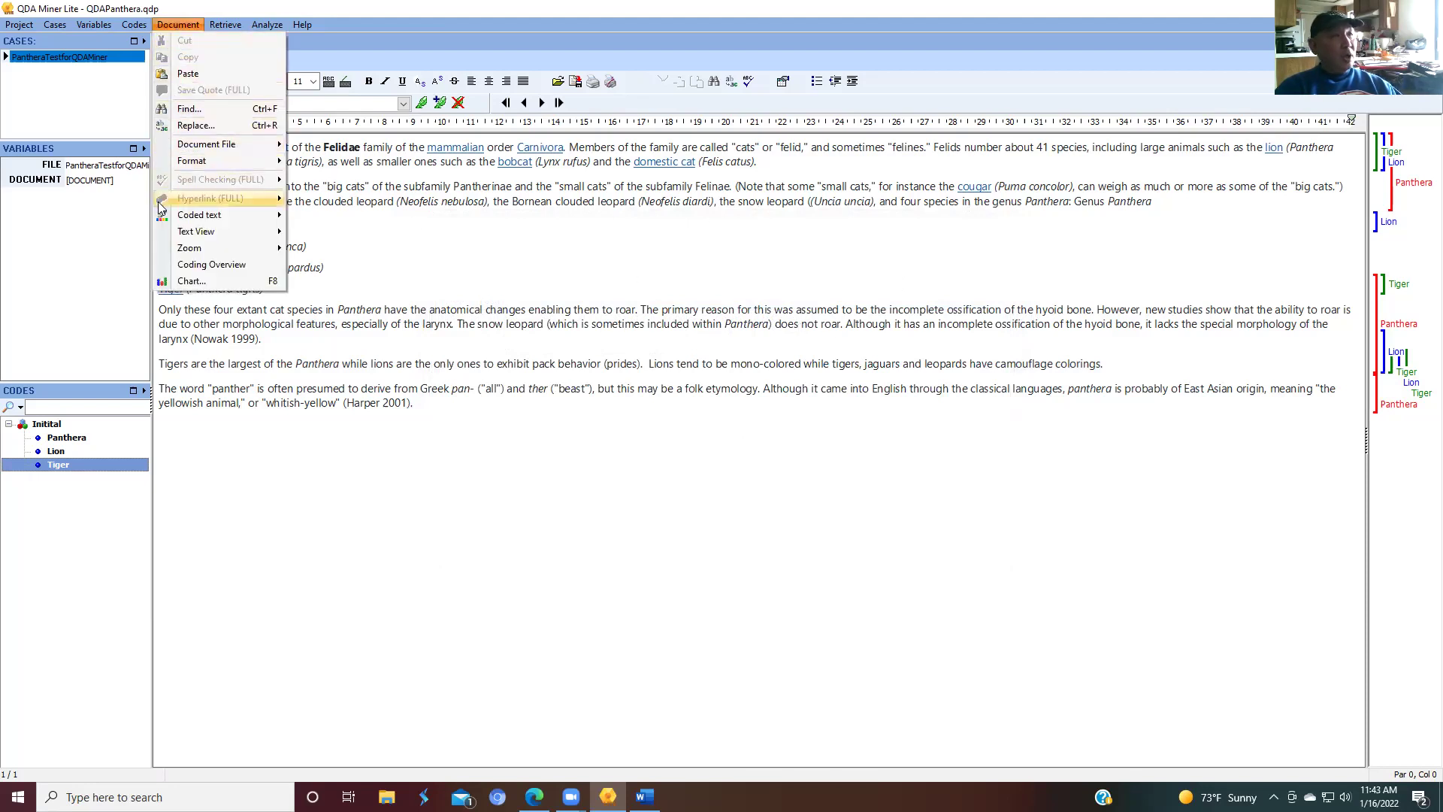
left_click(192, 282)
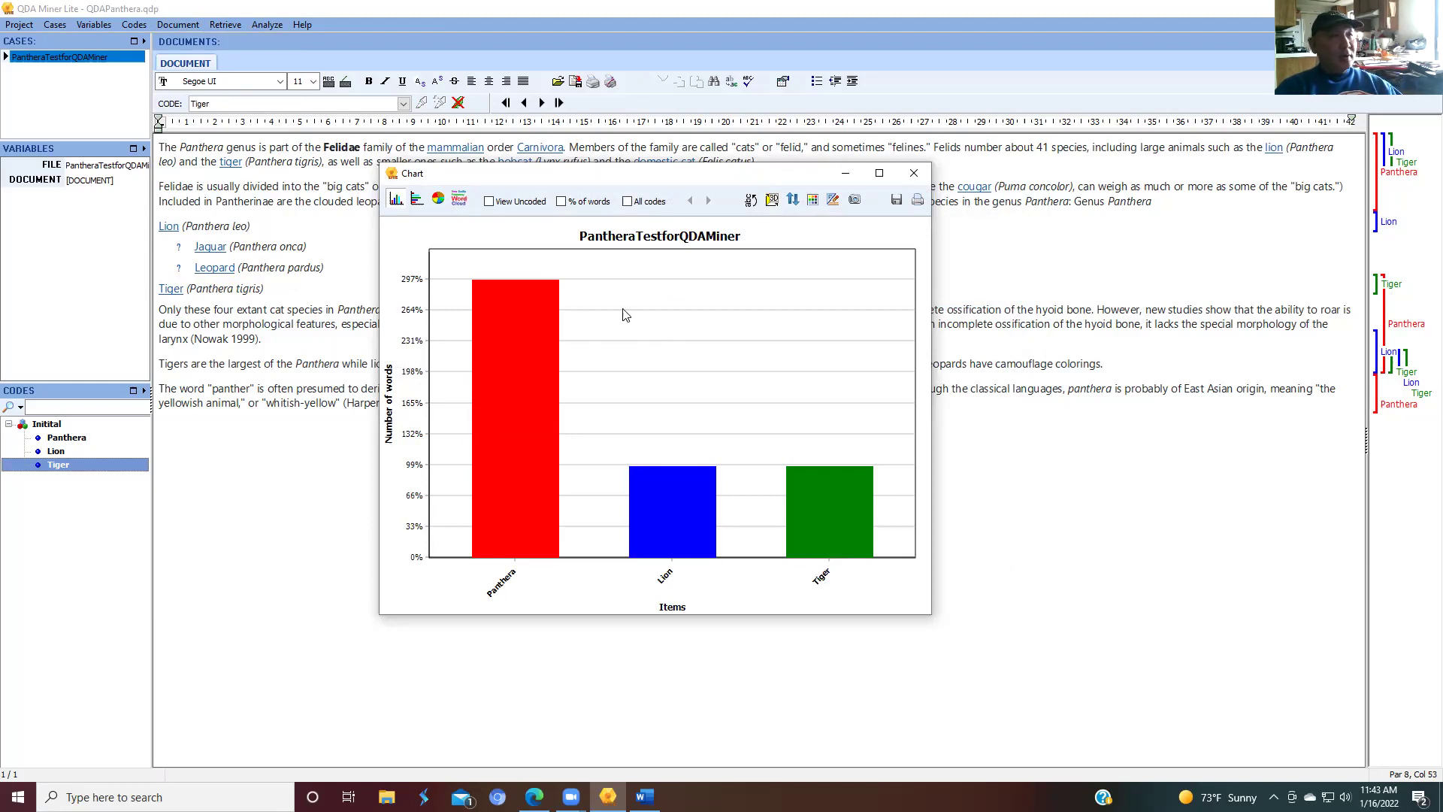
left_click(416, 200)
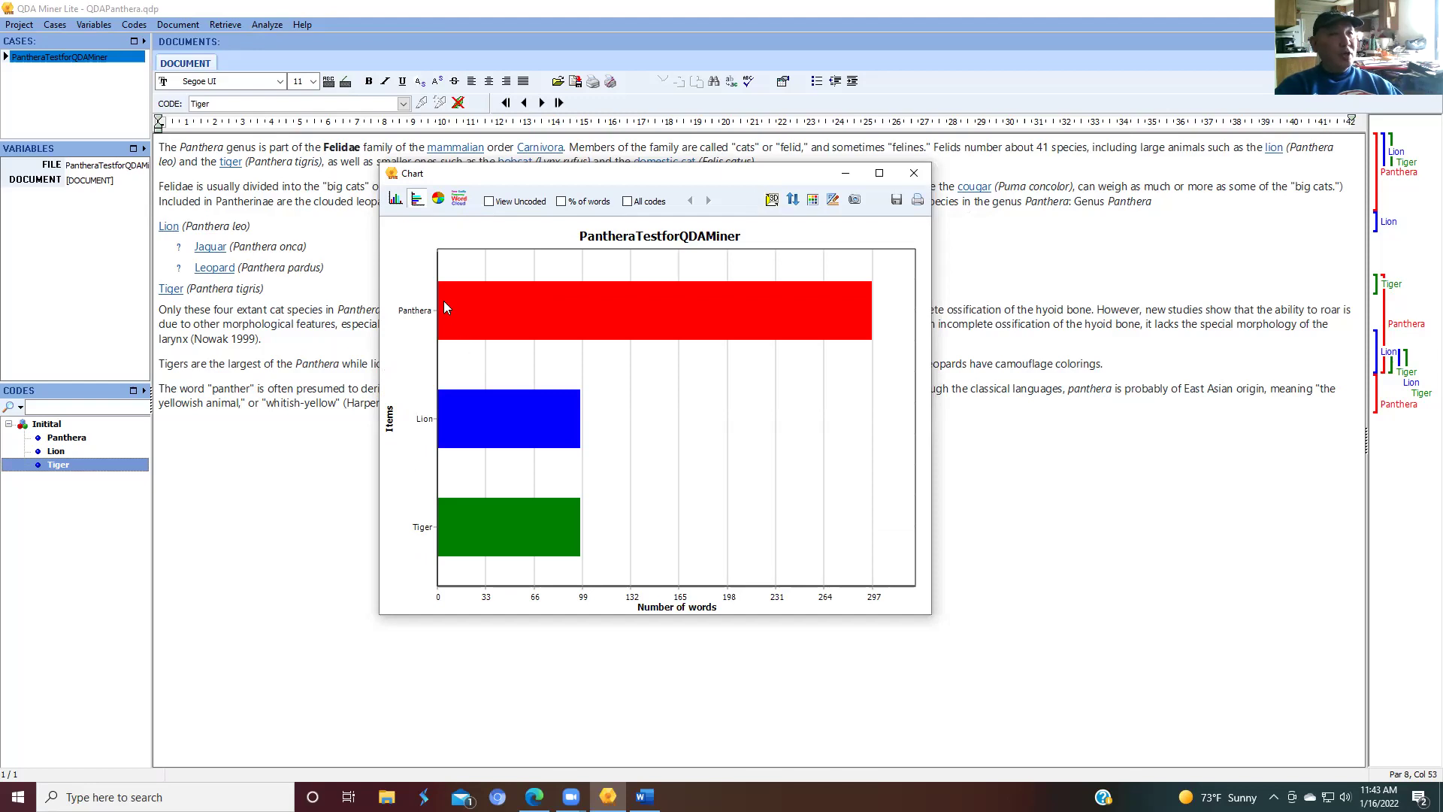
left_click(438, 199)
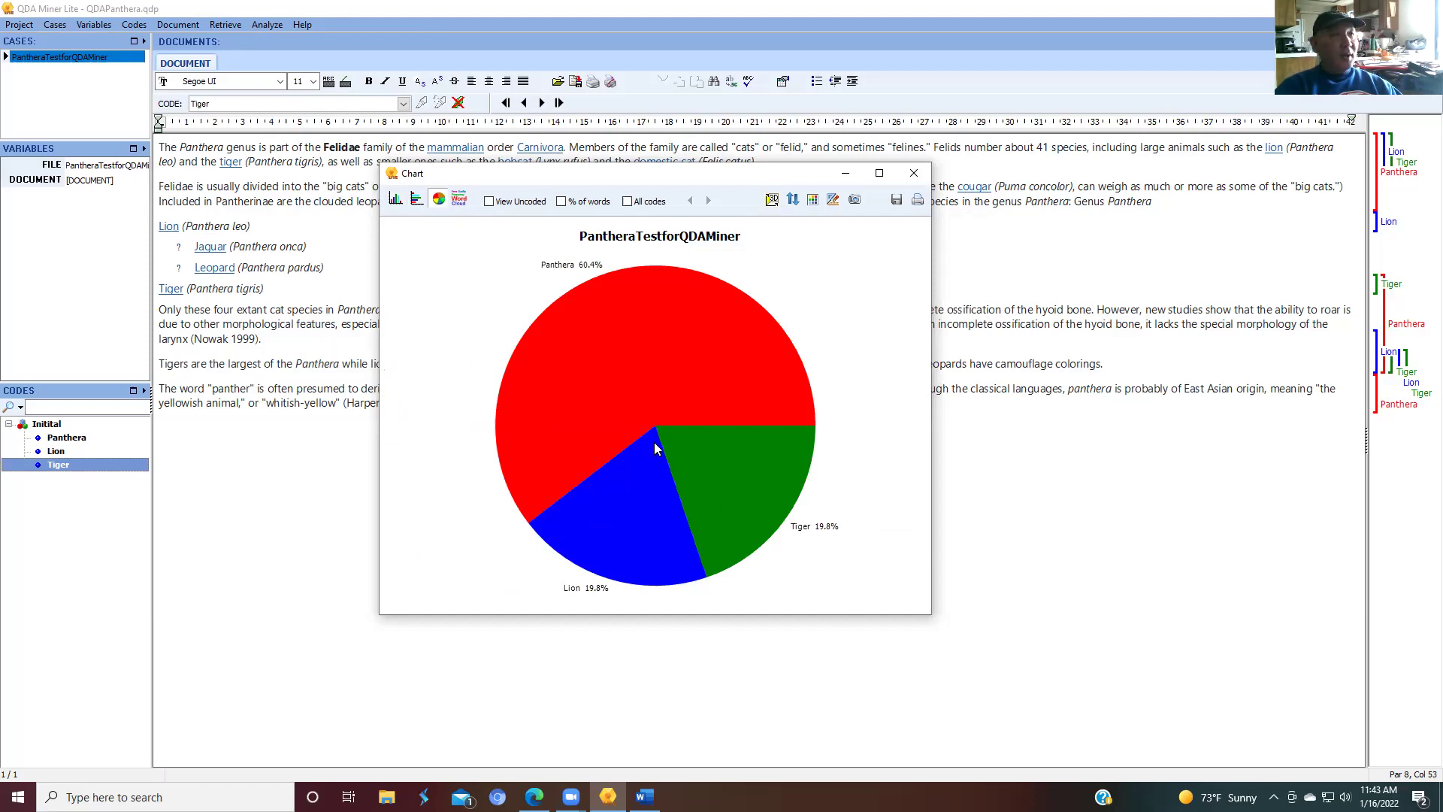
left_click(460, 200)
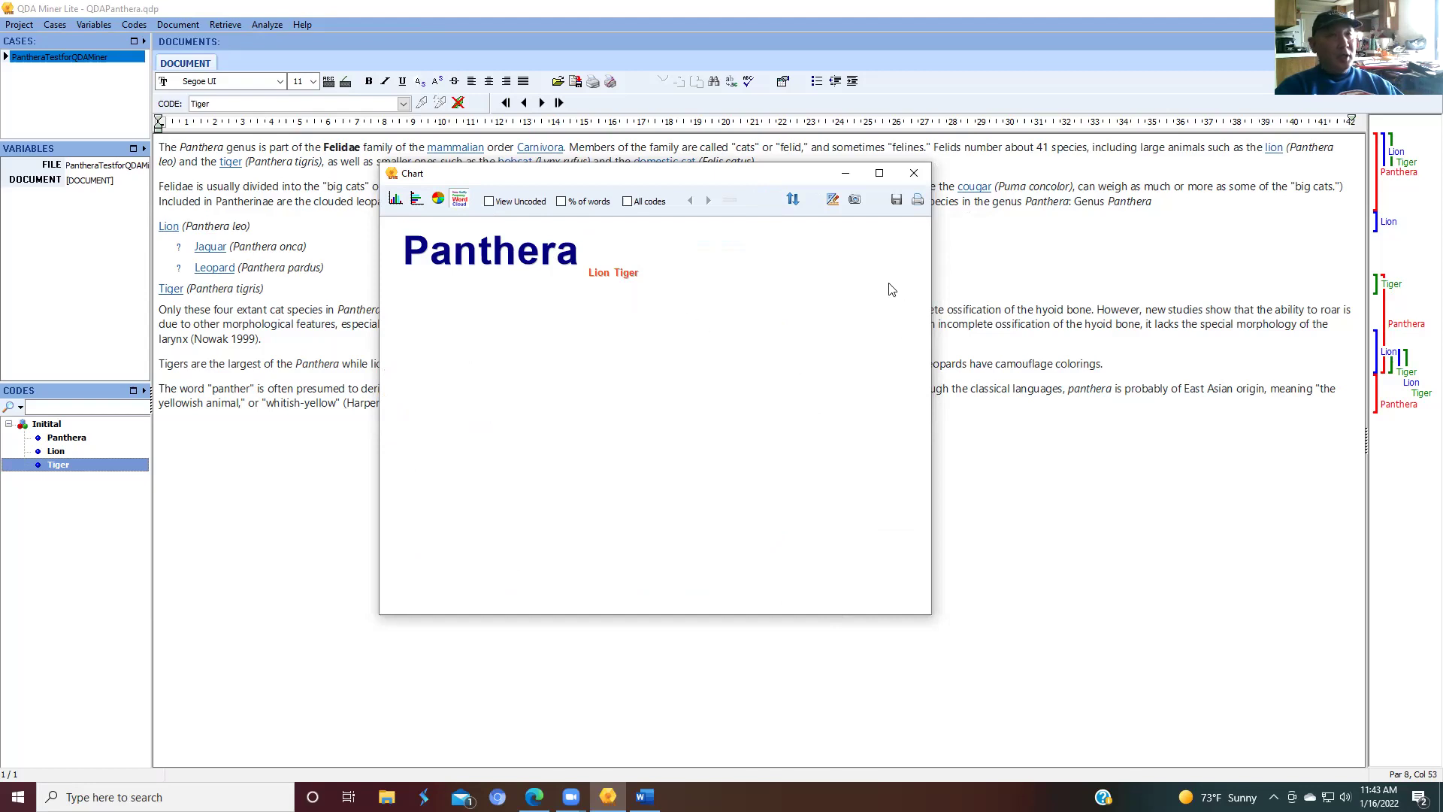
Close the code chart window to return to the coded QDAPanthera document
left_click(915, 175)
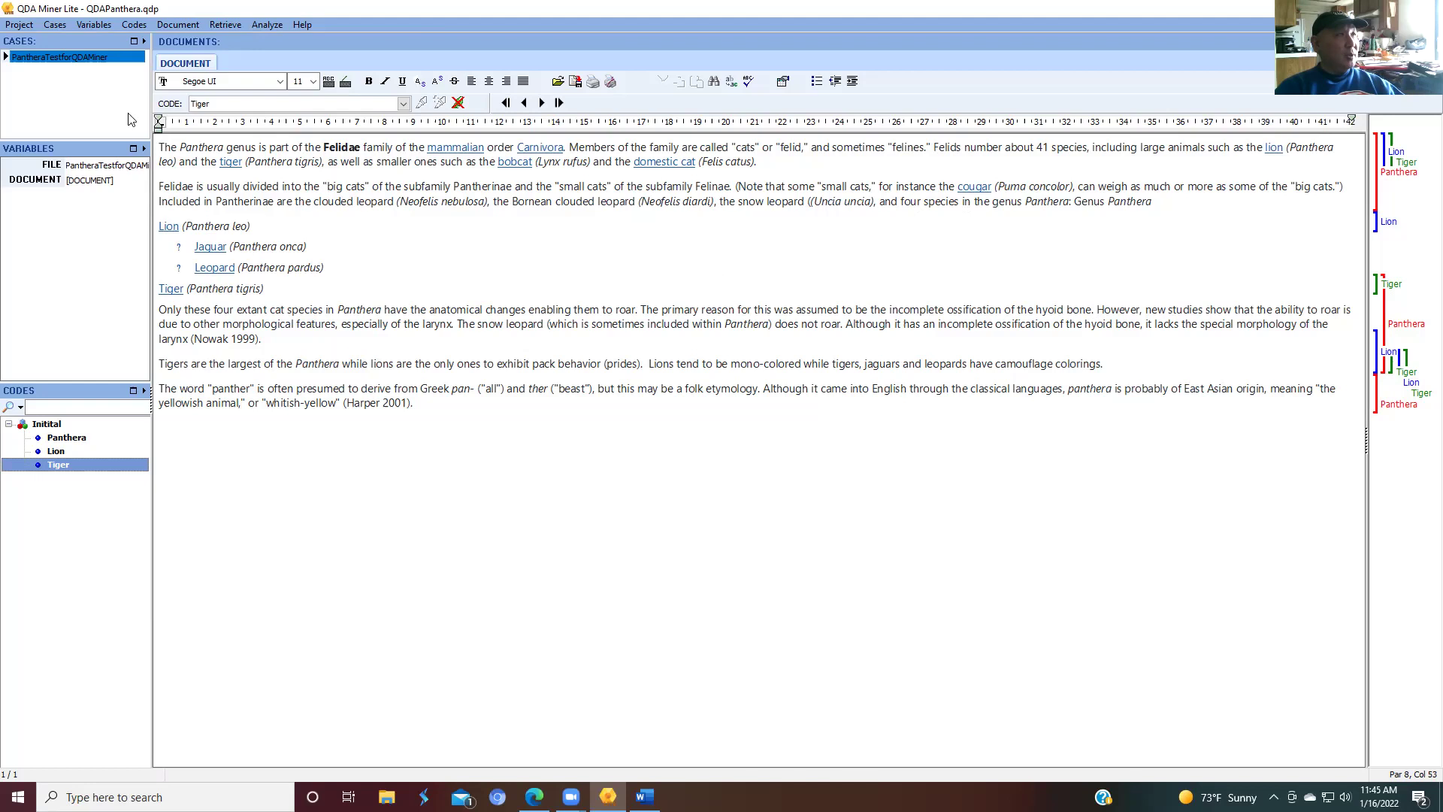
Exit the project, saving changes to QDAPanthera.qdp
left_click(25, 26)
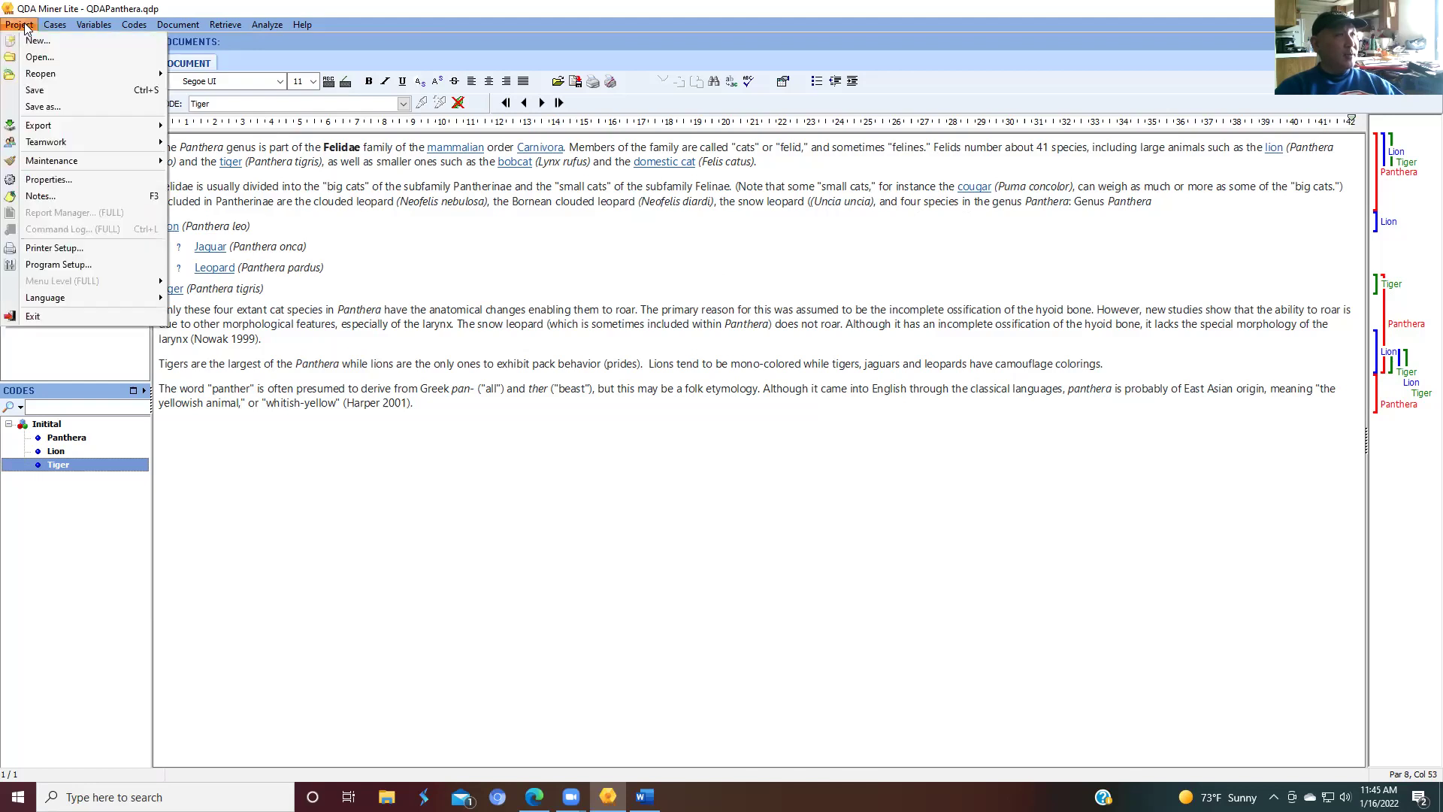
left_click(31, 317)
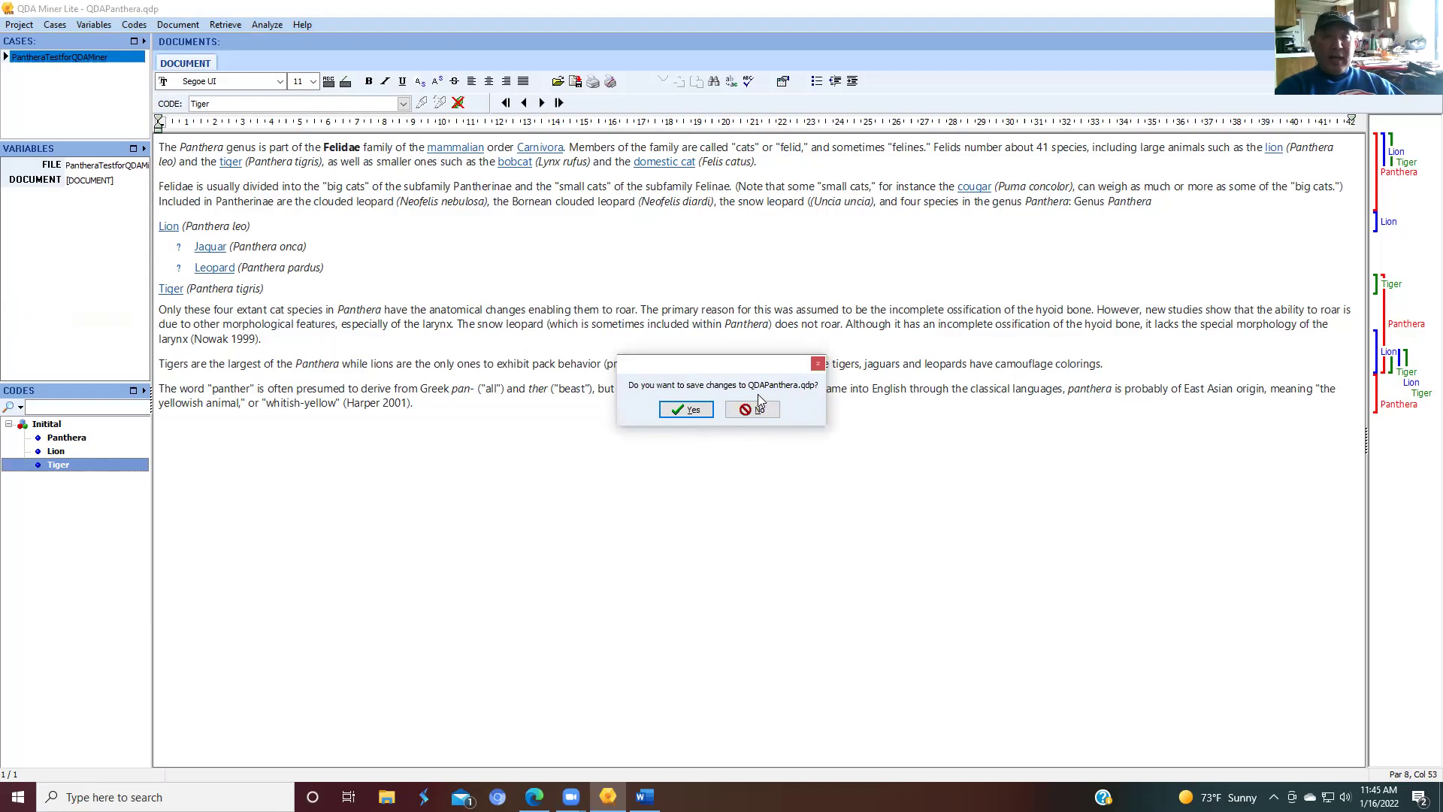
left_click(687, 411)
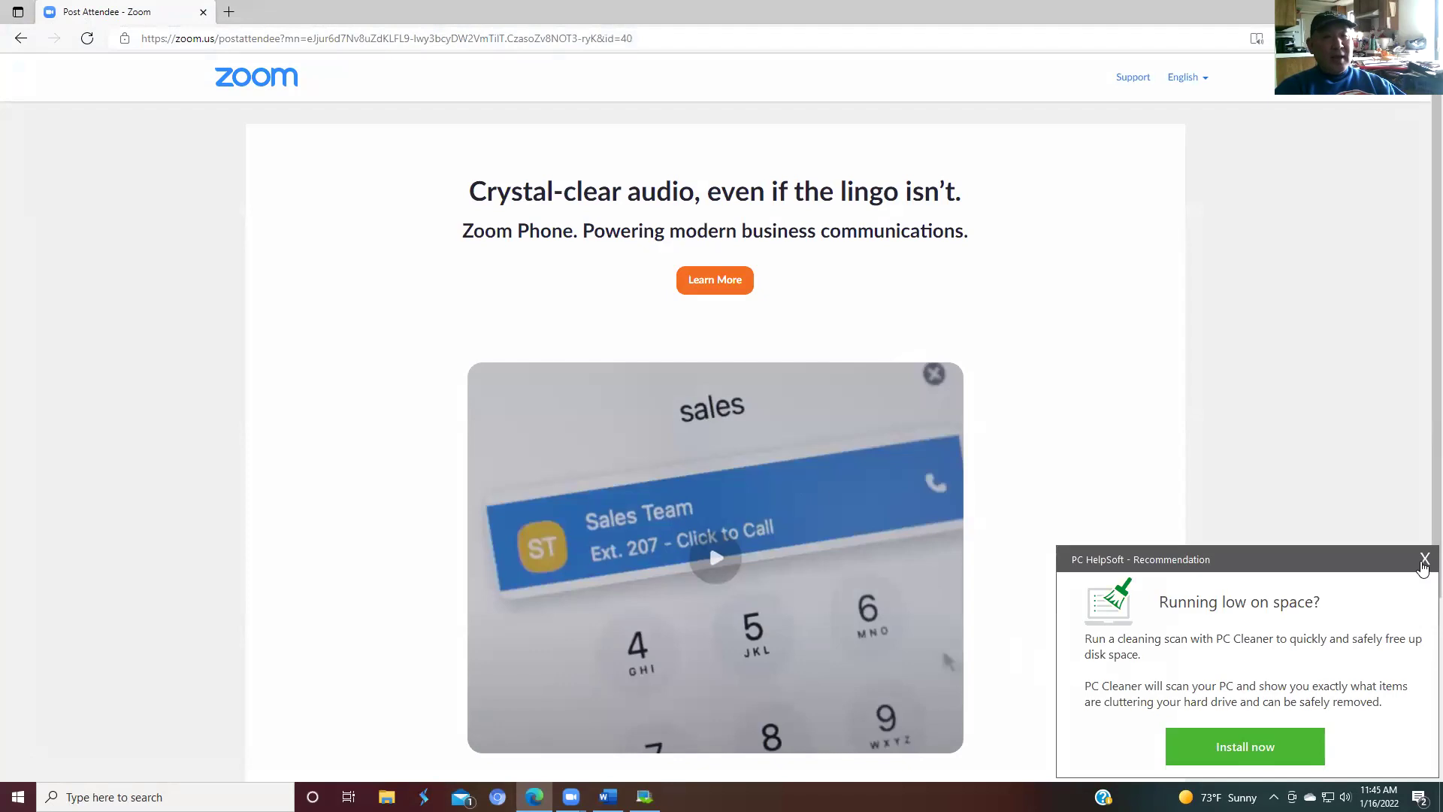
Dismiss the PC HelpSoft low-disk-space recommendation popup
left_click(1425, 560)
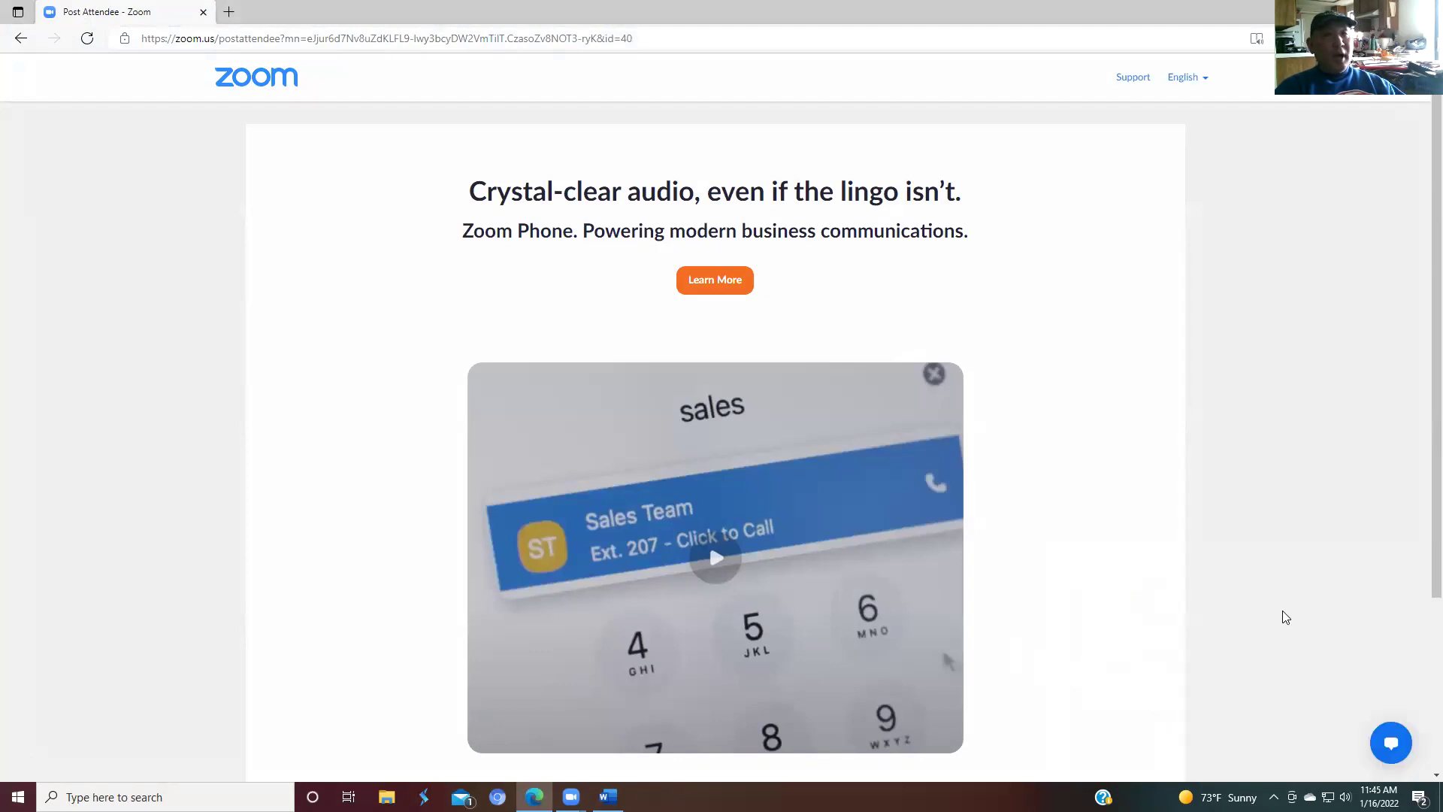